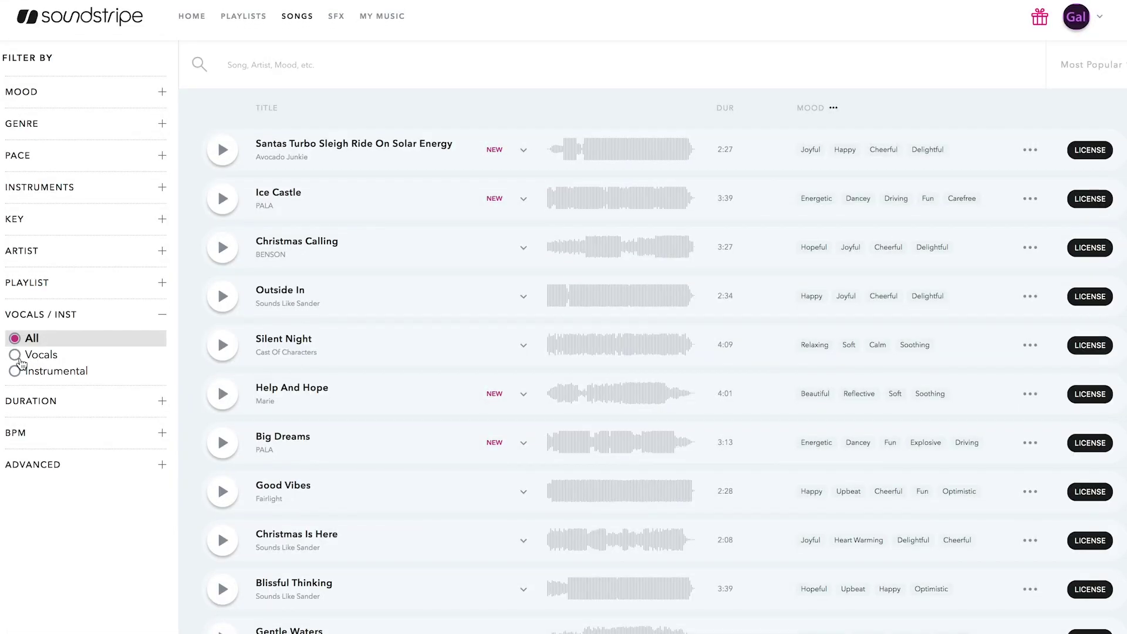
Filter the Soundstripe song list to Pop tracks with vocals
{"action": "left_click", "coordinate": [17, 356]}
{"action": "left_click", "coordinate": [58, 124]}
{"action": "left_click", "coordinate": [97, 232]}
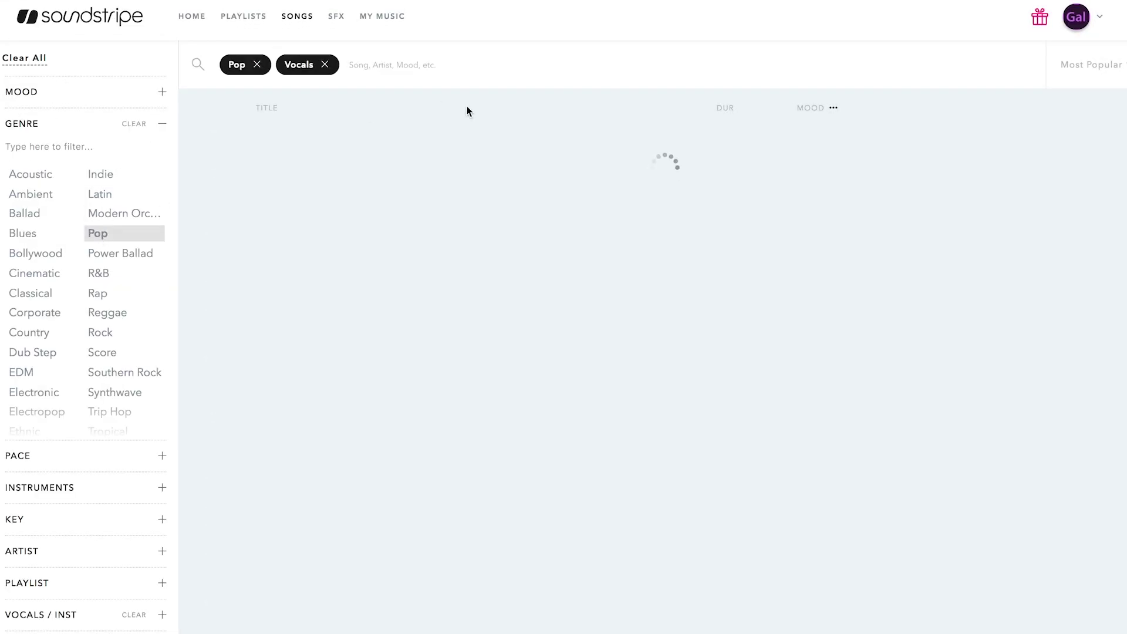
License 'Never Let You Go' for the YouTube project 'Music Video Effects Part II', not broadcast on TV
{"action": "left_click", "coordinate": [1084, 203]}
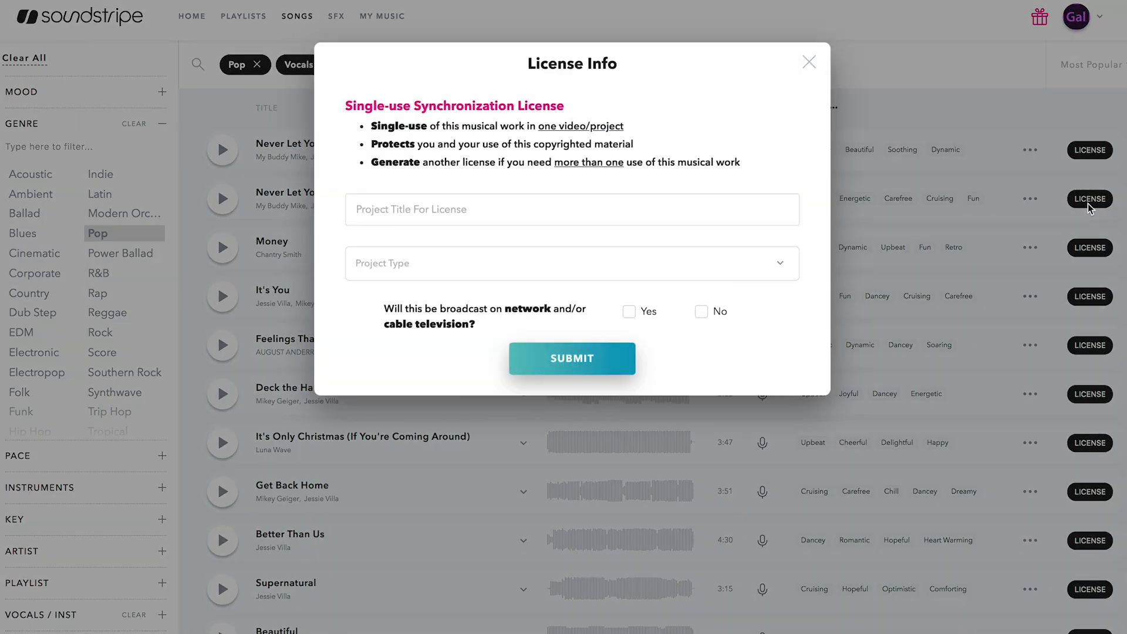
{"action": "left_click", "coordinate": [646, 208]}
{"action": "type", "text": "Musi"}
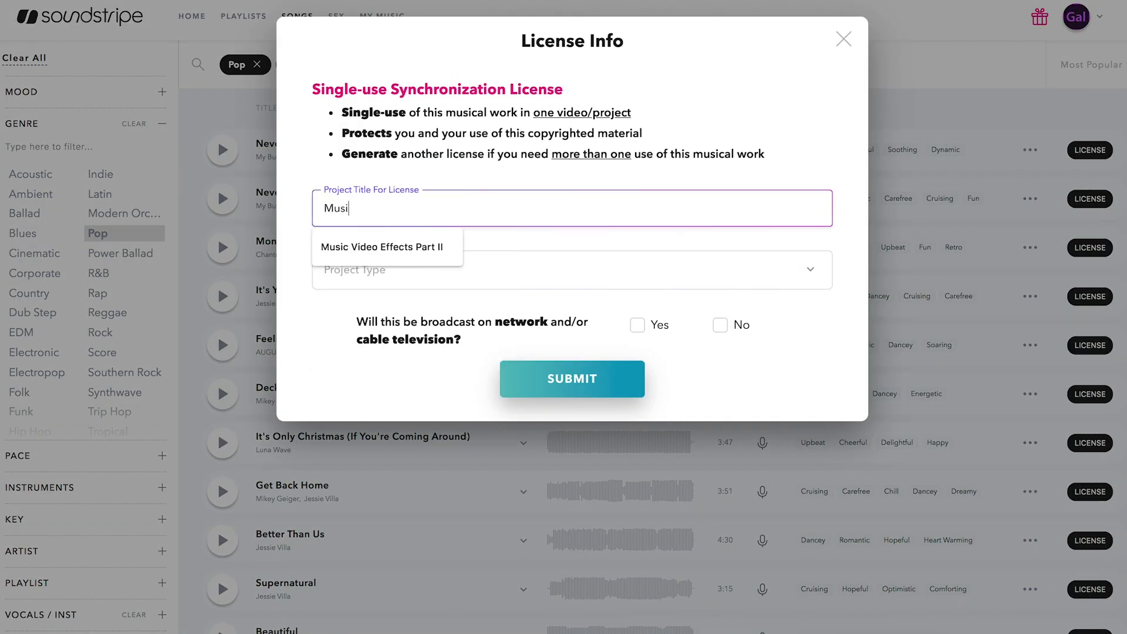
{"action": "left_click", "coordinate": [441, 247]}
{"action": "left_click", "coordinate": [434, 269]}
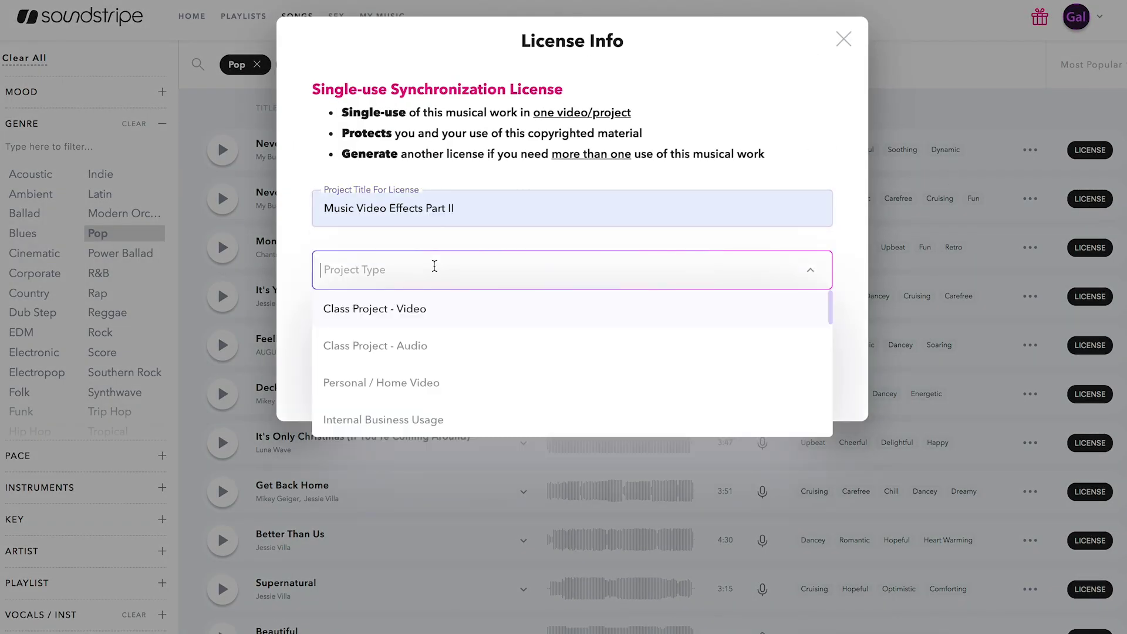
{"action": "type", "text": "youtub"}
{"action": "left_click", "coordinate": [437, 309]}
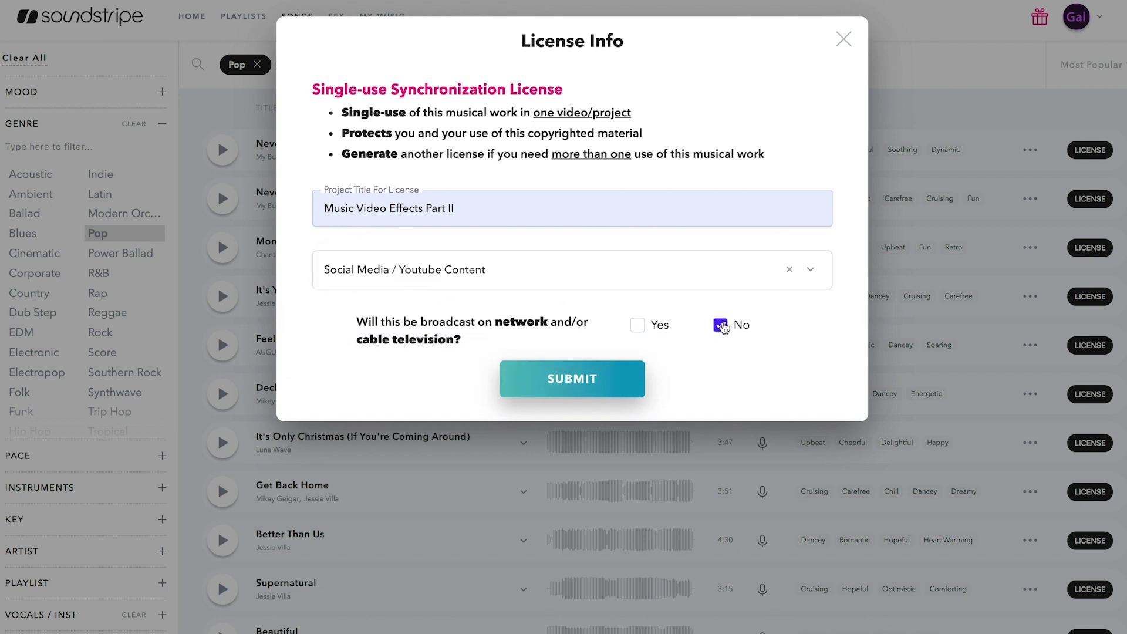
{"action": "left_click", "coordinate": [579, 385]}
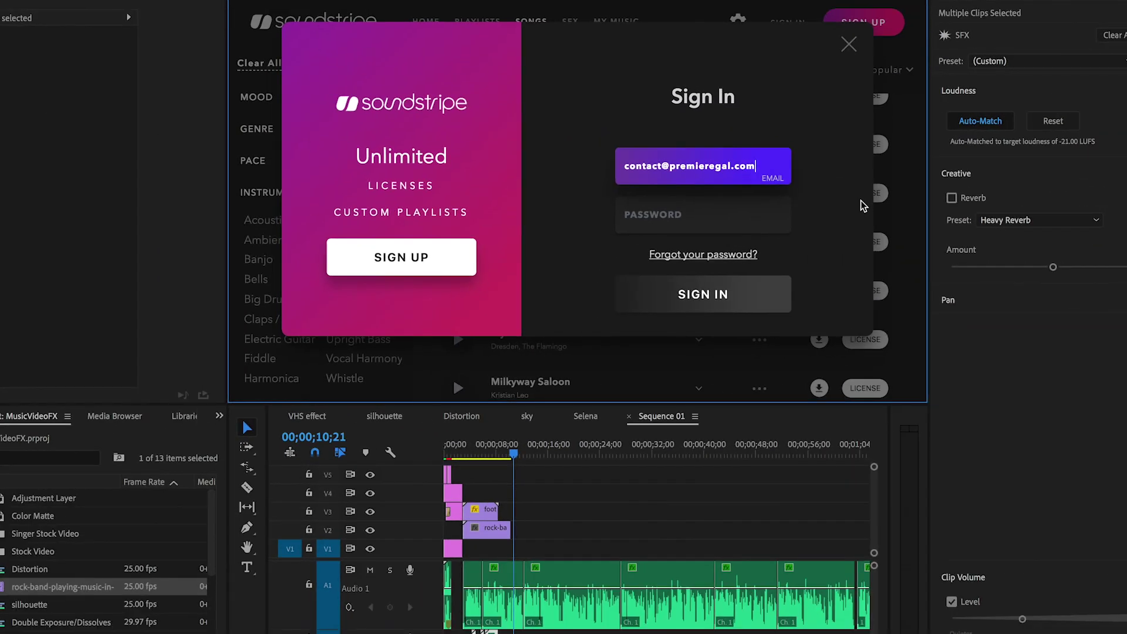
Sign in to the Soundstripe panel with the account password and begin licensing 'Line 'Em Up'
{"action": "key", "text": "Tab"}
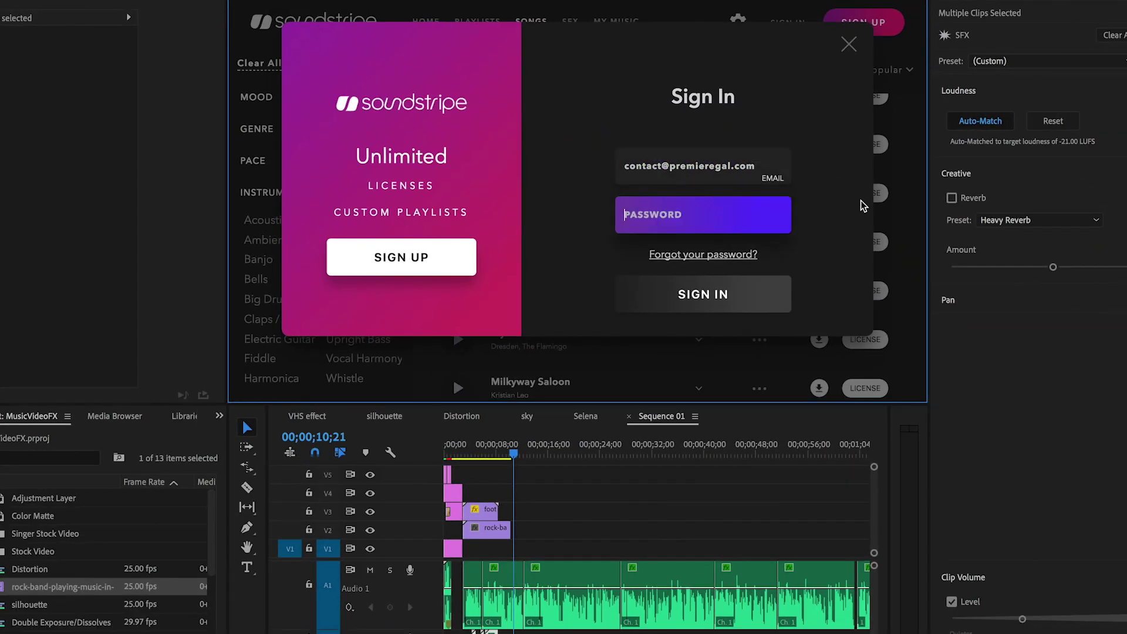
{"action": "type", "text": "•••••••••••••••"}
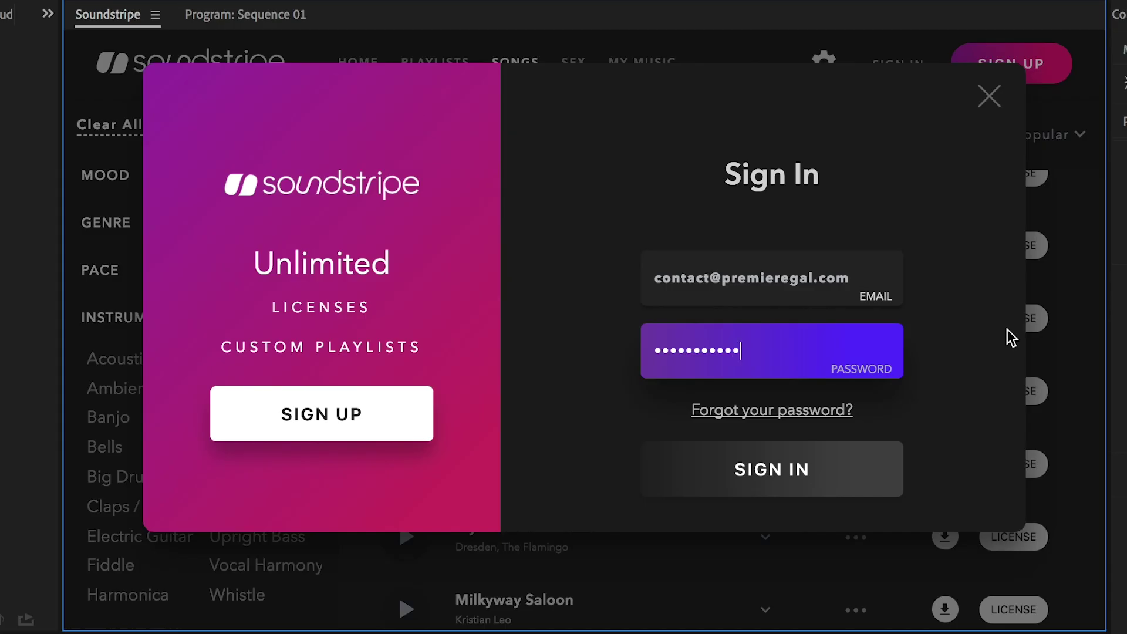
{"action": "left_click", "coordinate": [747, 294]}
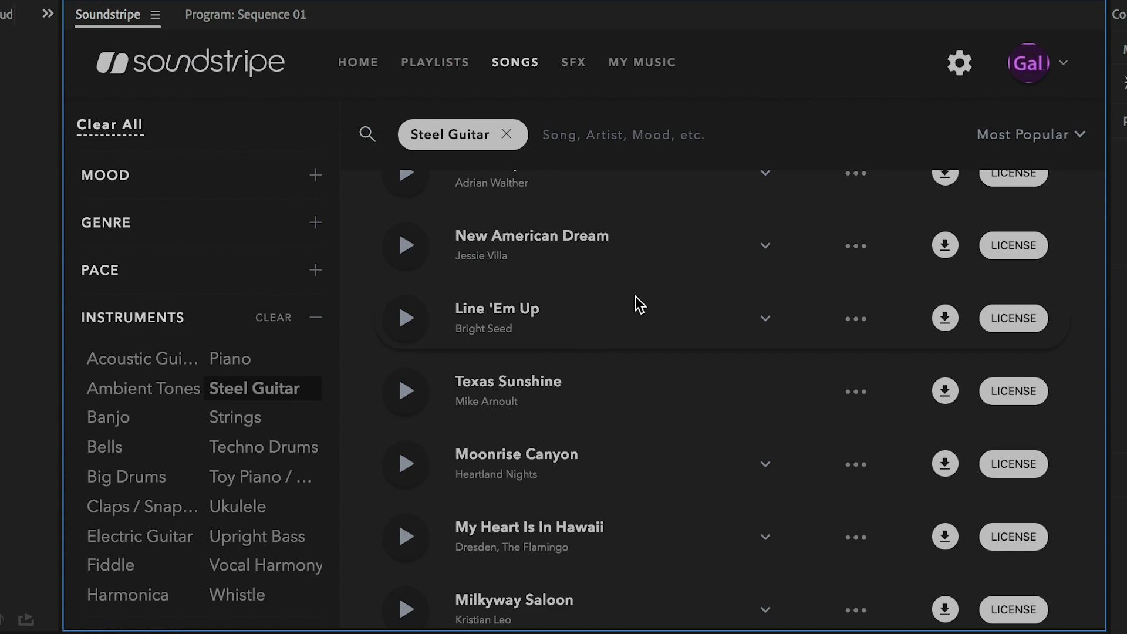
{"action": "left_click", "coordinate": [1033, 329]}
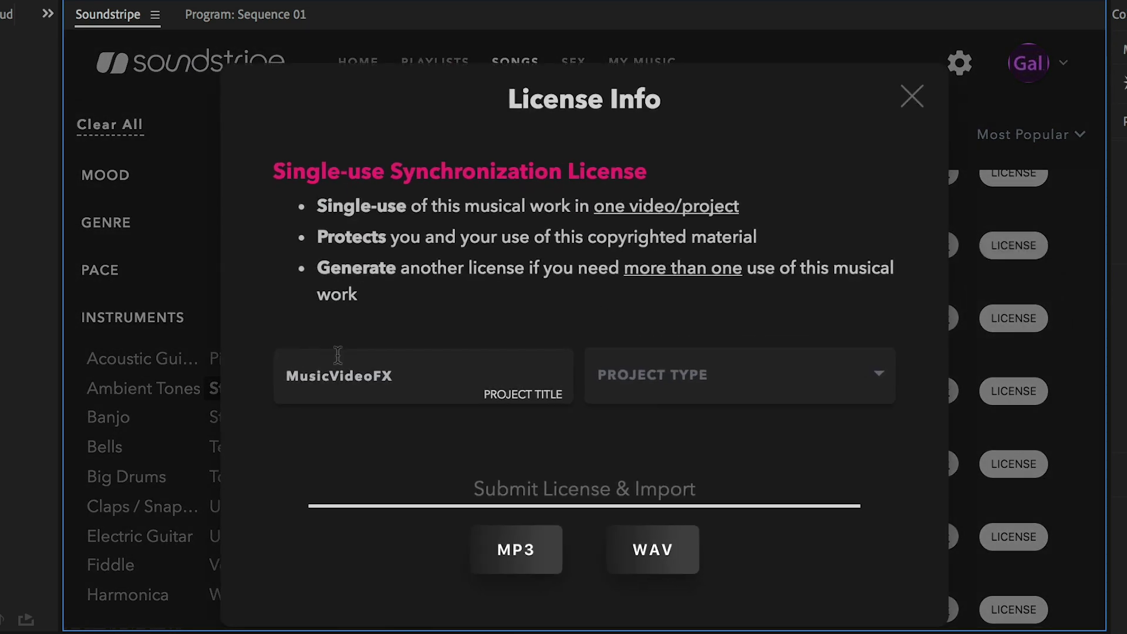
{"action": "left_click", "coordinate": [638, 368]}
Choose the project type for the 'Line 'Em Up' licence
{"action": "left_click", "coordinate": [638, 370]}
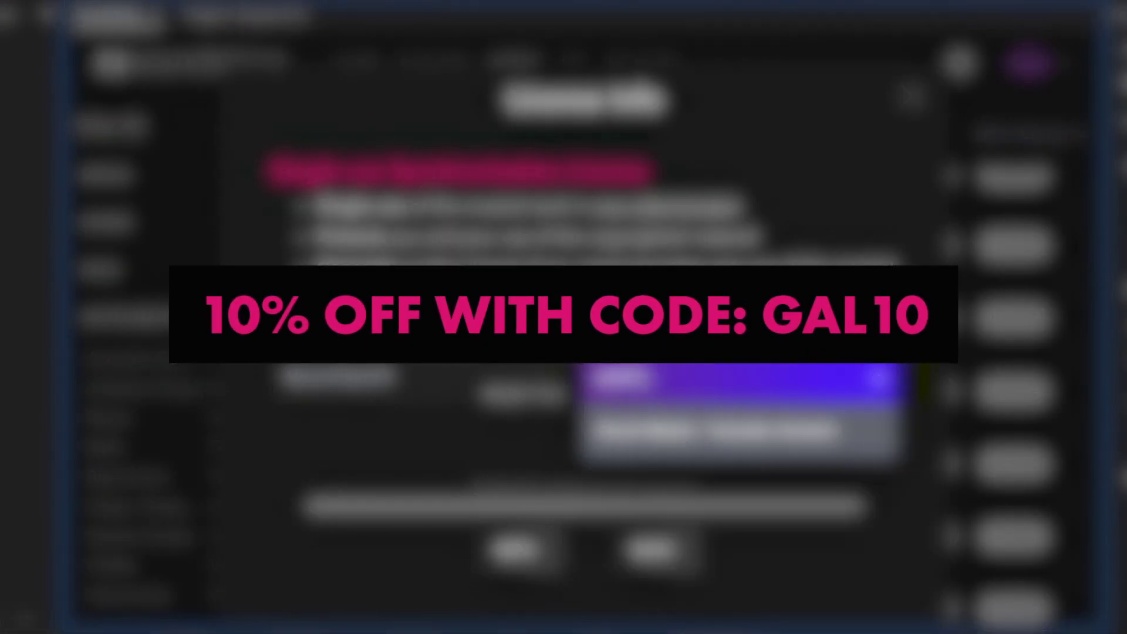
{"action": "left_click", "coordinate": [665, 437]}
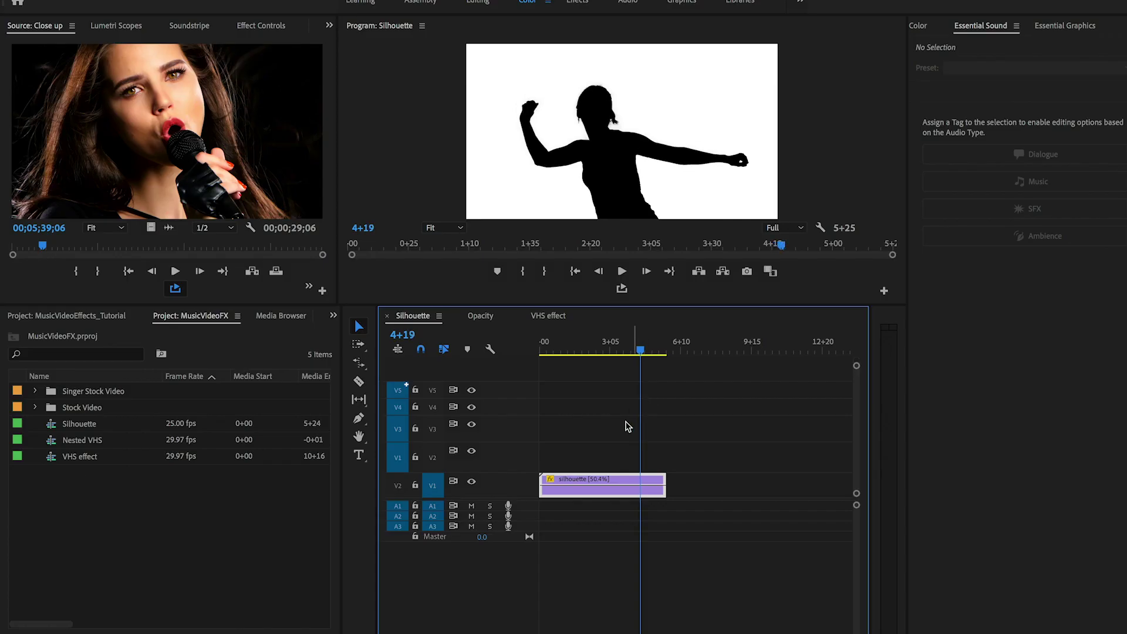
Copy the silhouette to V2 at Scale 120, Position X 1780, 40% opacity, then duplicate it to V3
{"action": "left_click_drag", "start_coordinate": [626, 484], "coordinate": [625, 464]}
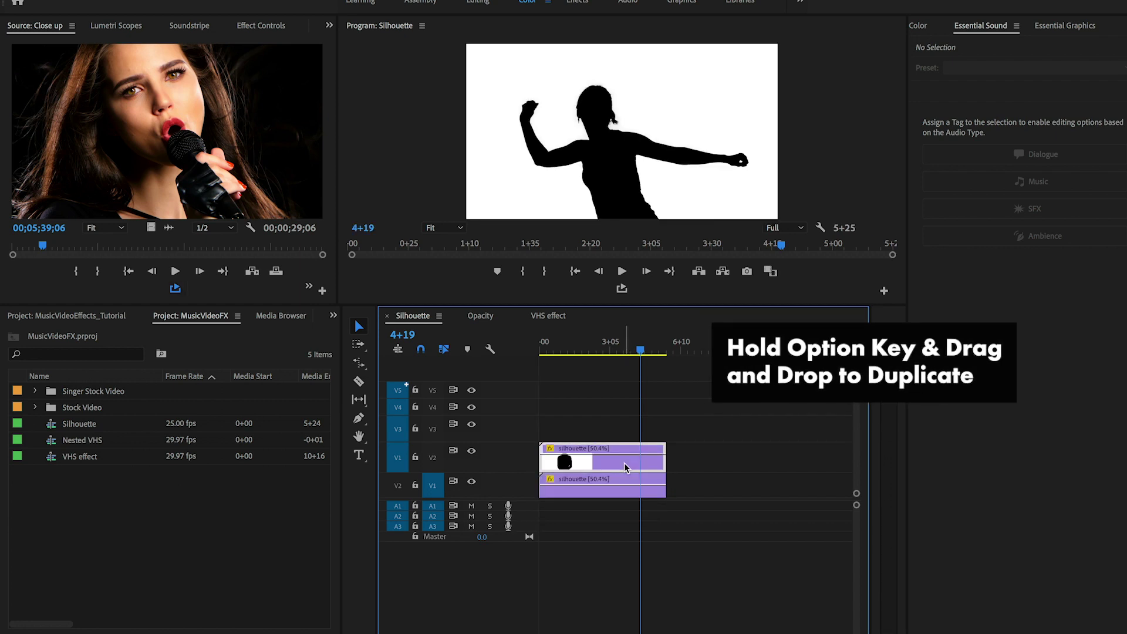
{"action": "left_click", "coordinate": [265, 27]}
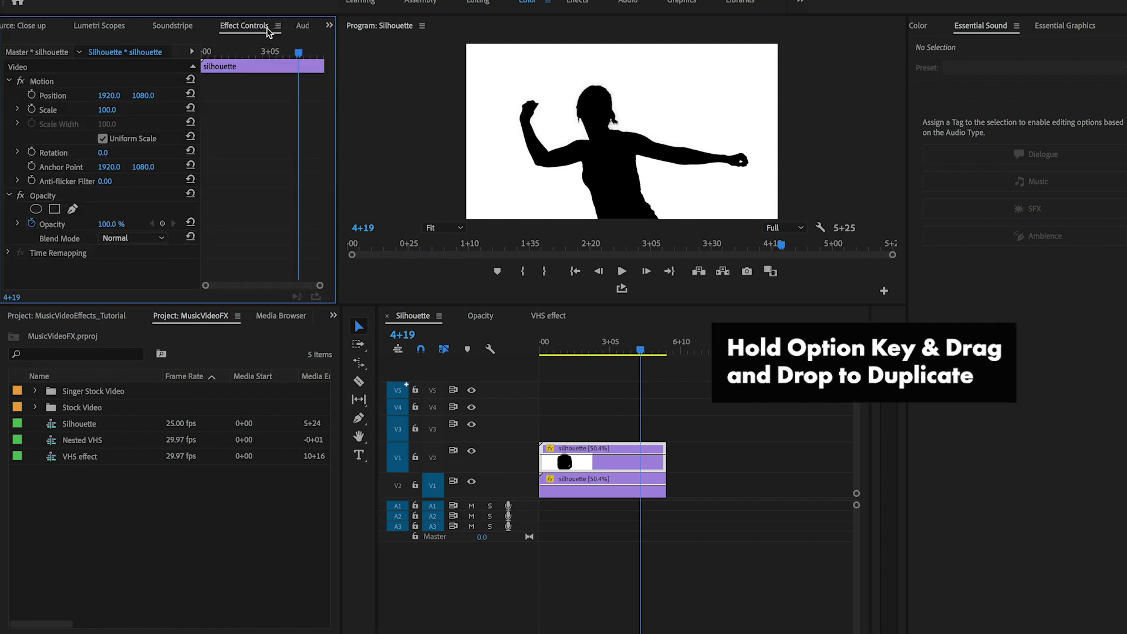
{"action": "left_click", "coordinate": [126, 110]}
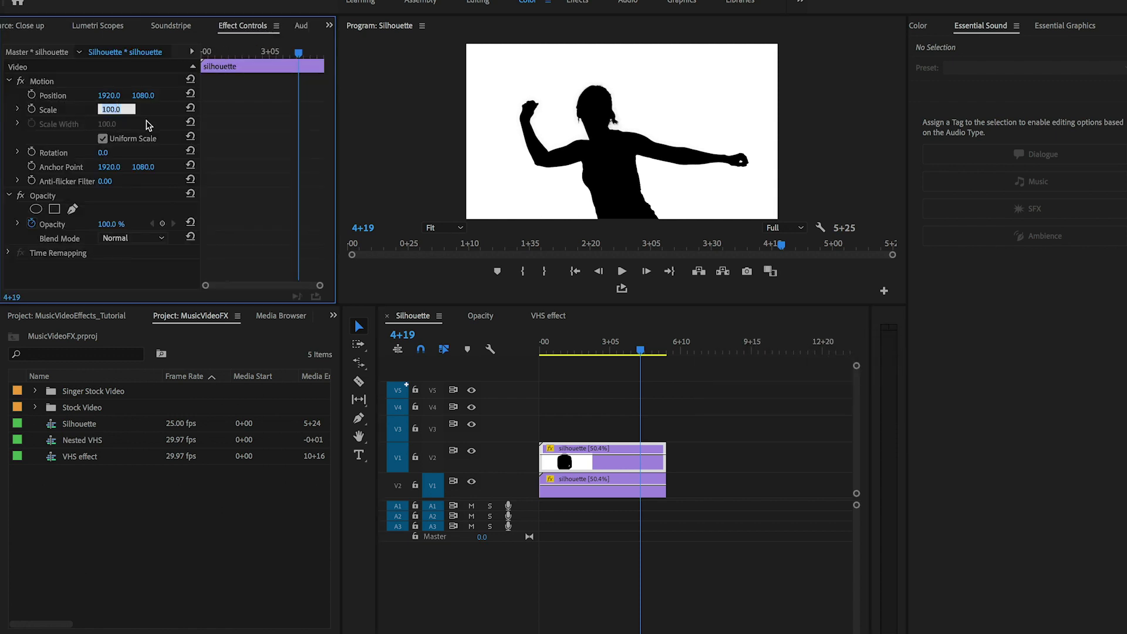
{"action": "key", "text": "Return"}
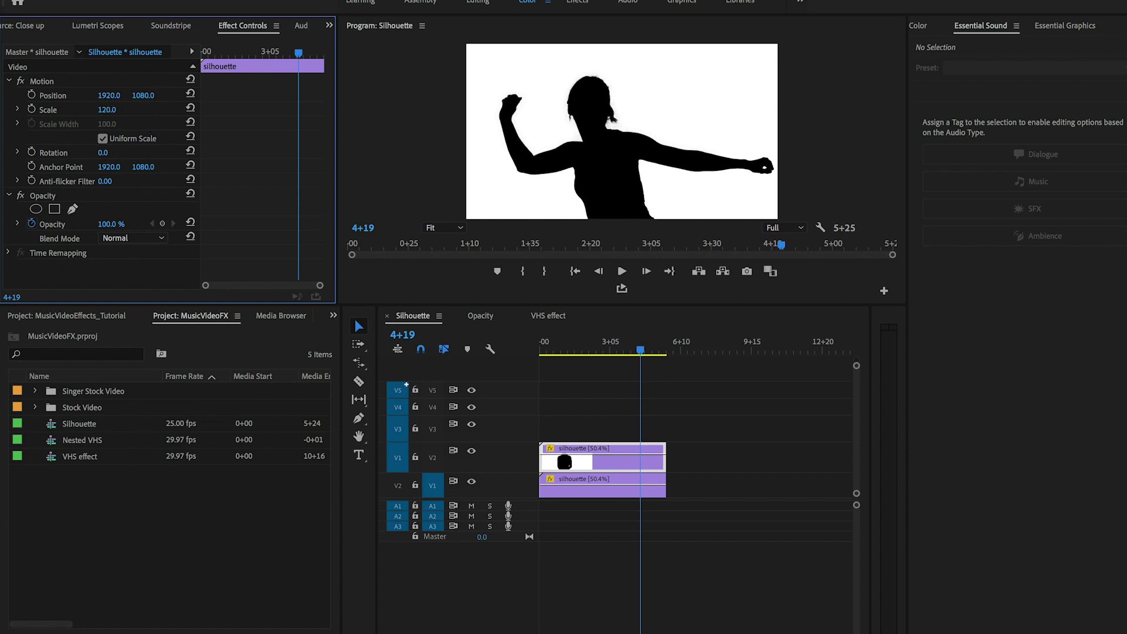
{"action": "type", "text": "1780"}
{"action": "key", "text": "Return"}
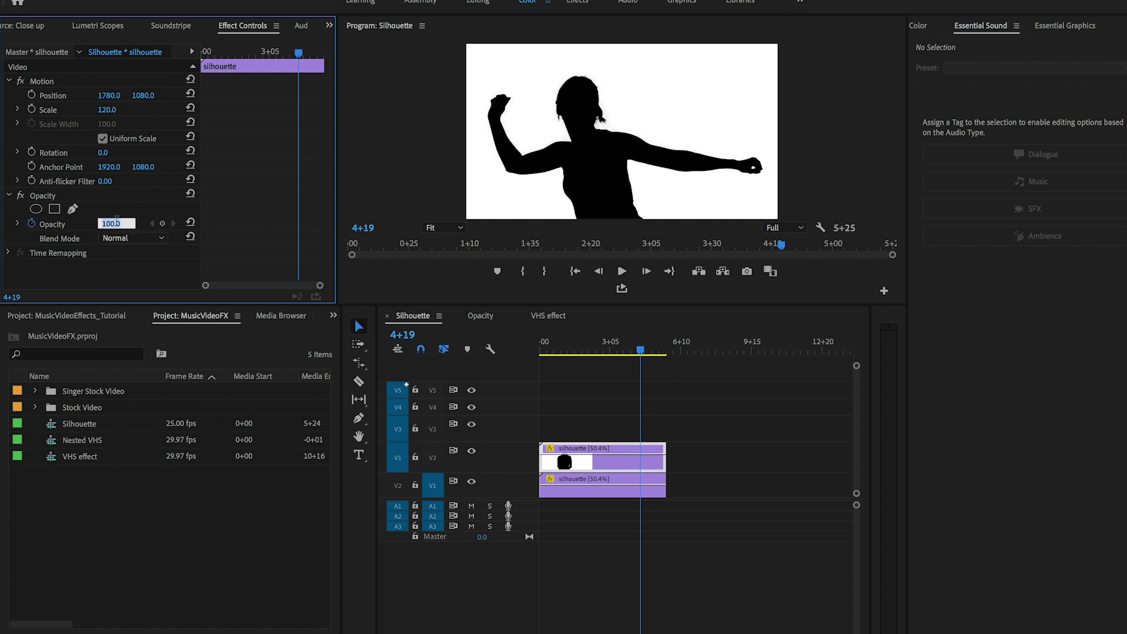
{"action": "type", "text": "40"}
{"action": "key", "text": "Return"}
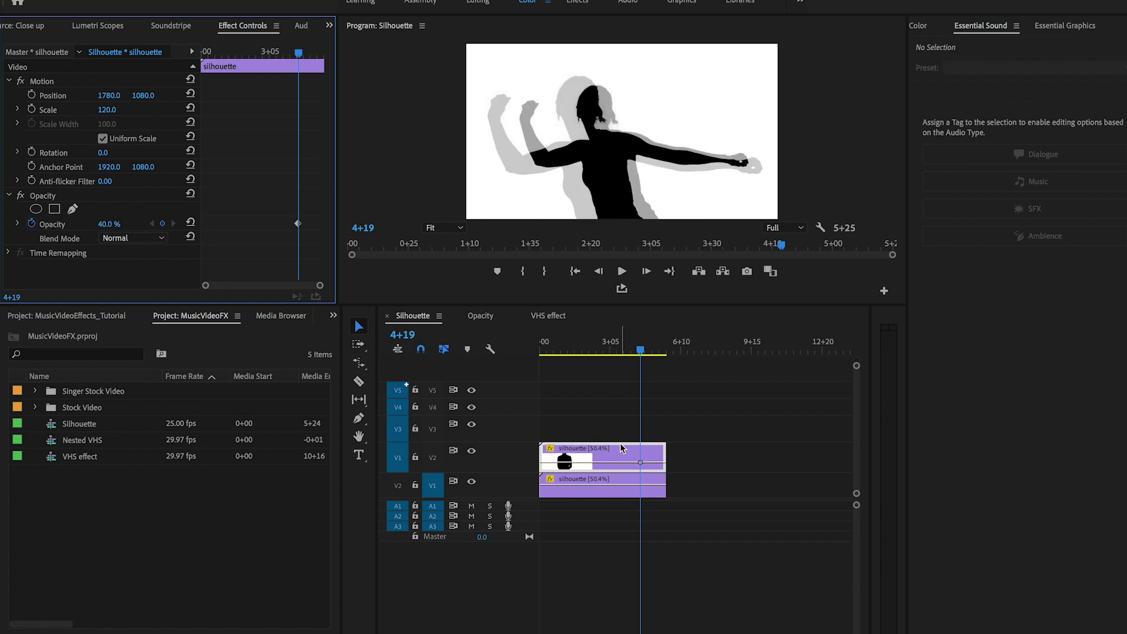
{"action": "left_click_drag", "start_coordinate": [622, 449], "coordinate": [622, 432]}
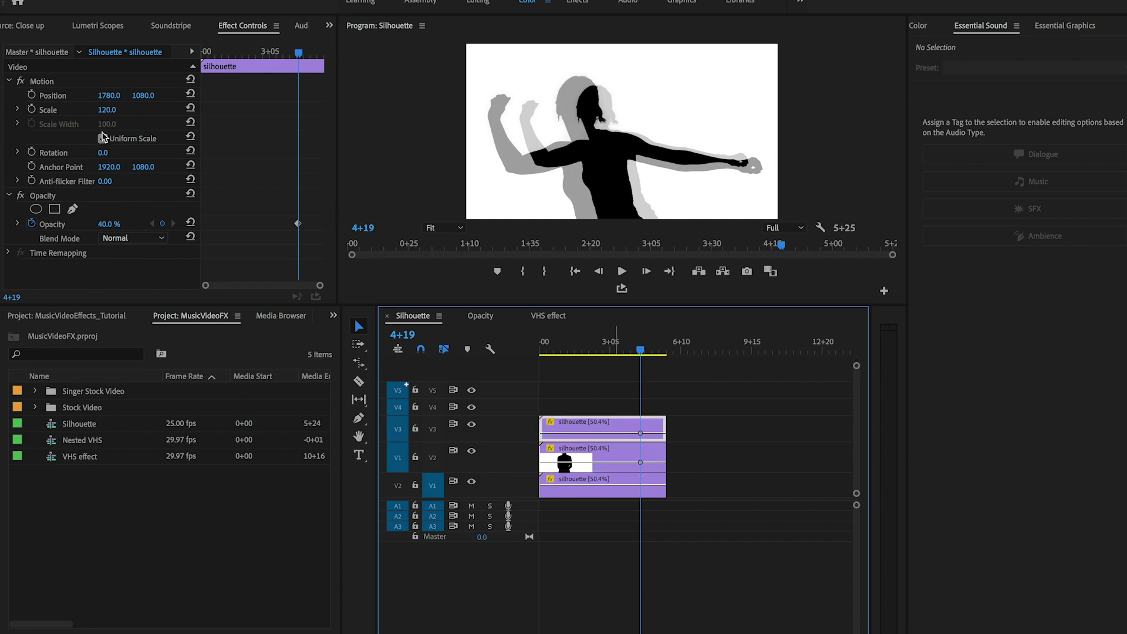
Set the V3 silhouette copy to Scale 140 and Position X 1620
{"action": "left_click", "coordinate": [118, 108]}
{"action": "type", "text": "140"}
{"action": "key", "text": "Return"}
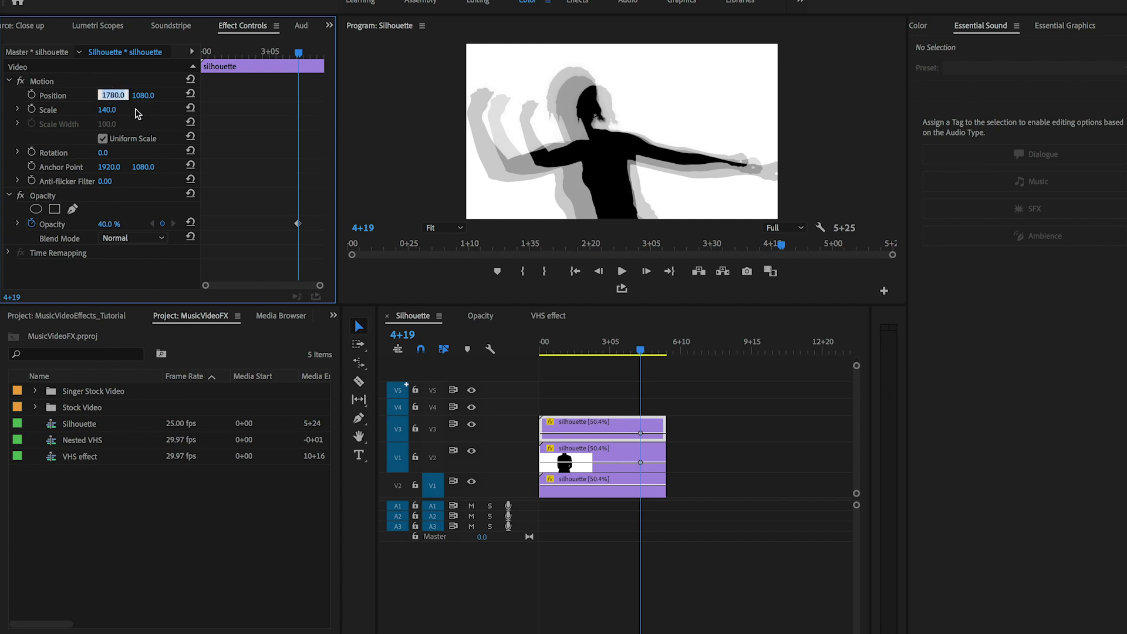
{"action": "type", "text": "1620"}
{"action": "key", "text": "Return"}
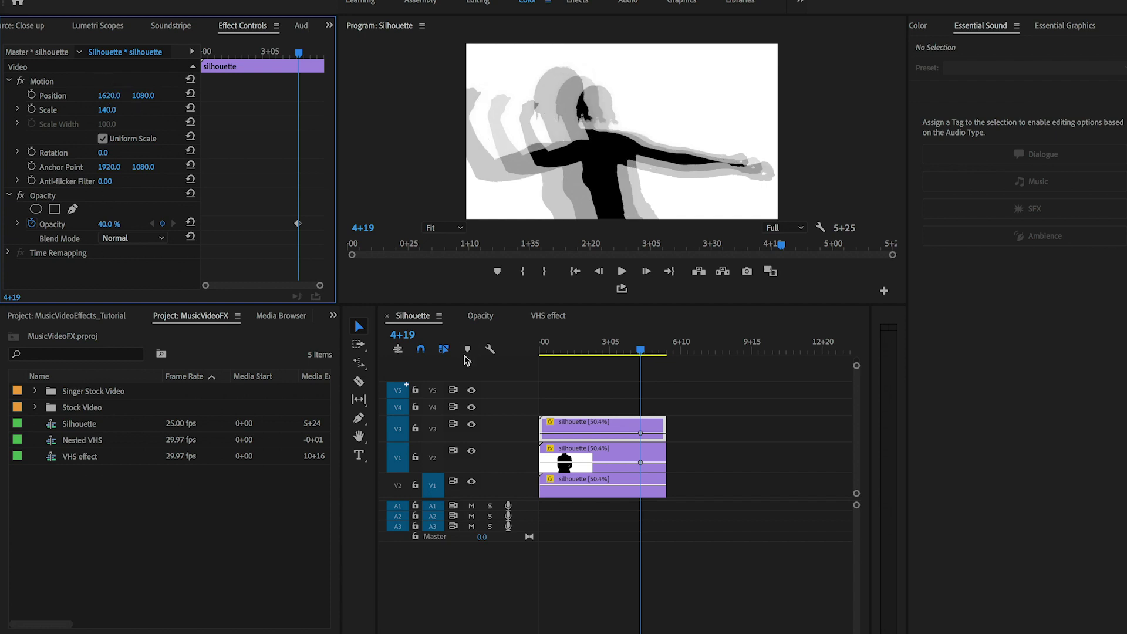
Duplicate the silhouette onto V4 with Scale 180 and Position X 1470
{"action": "left_click_drag", "start_coordinate": [577, 425], "coordinate": [587, 409]}
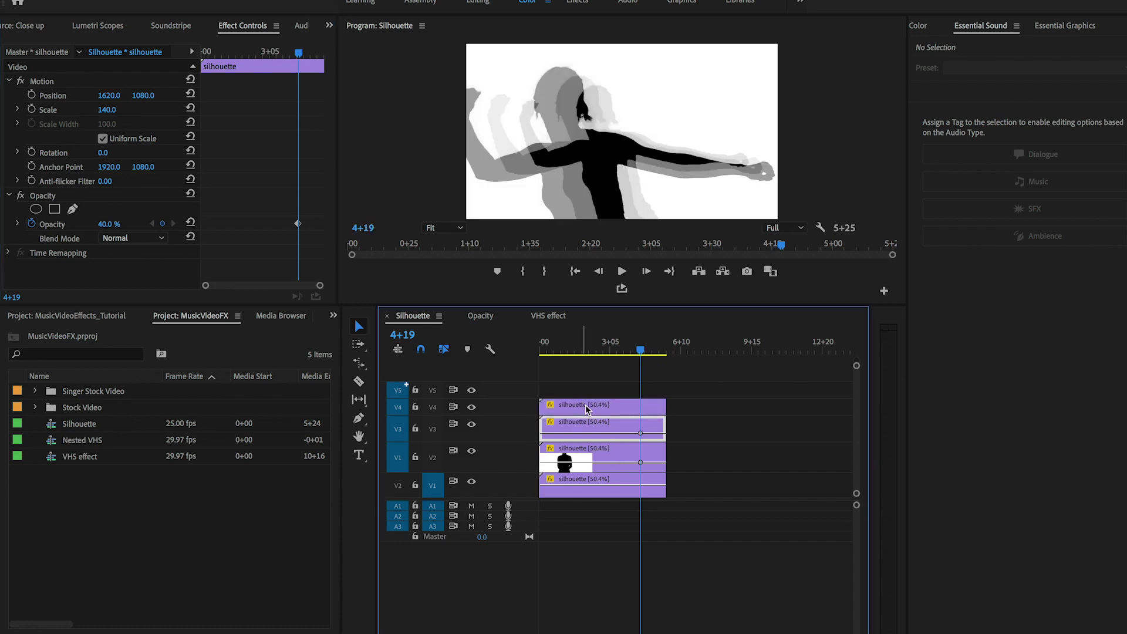
{"action": "left_click", "coordinate": [588, 410]}
{"action": "left_click", "coordinate": [117, 108]}
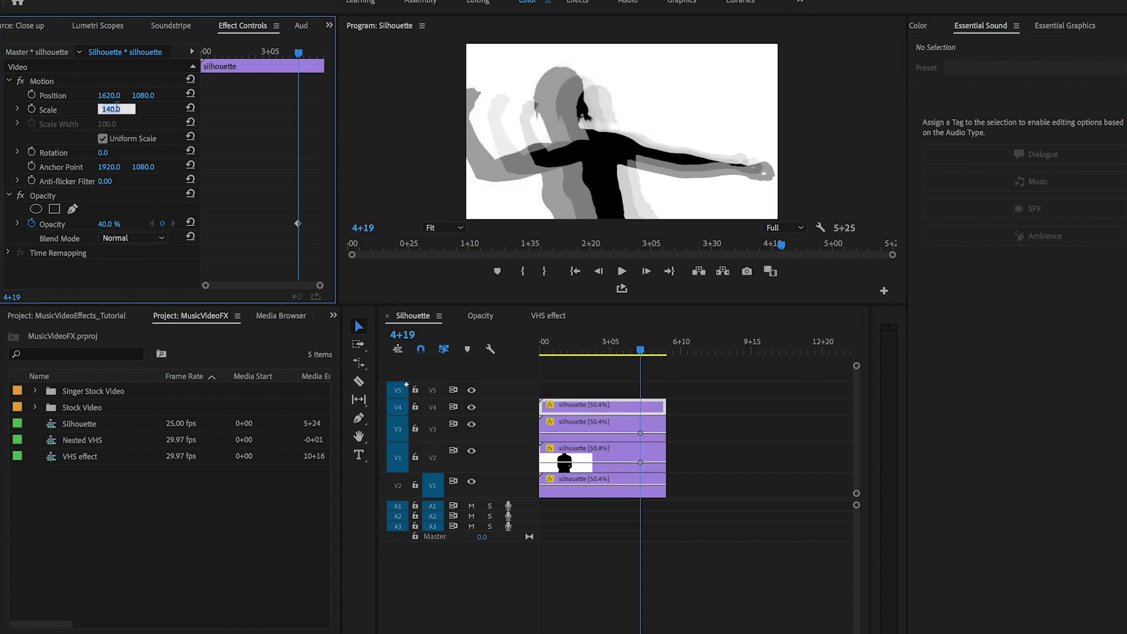
{"action": "type", "text": "180"}
{"action": "key", "text": "Return"}
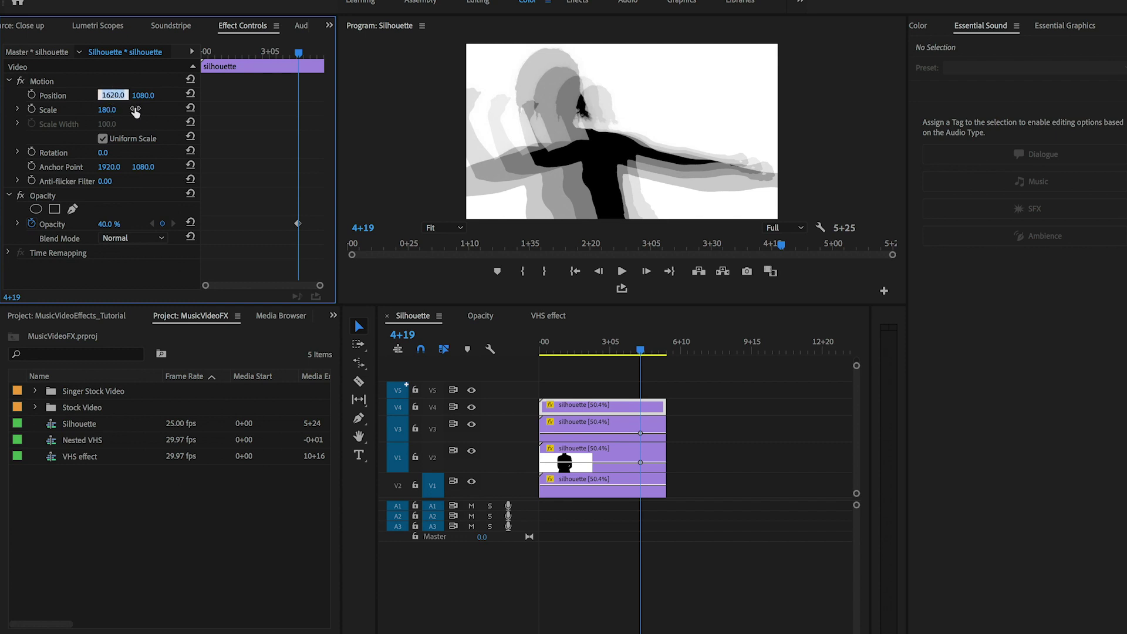
{"action": "type", "text": "1470"}
Preview the layered silhouettes at 2+04, then play the effect from the start
{"action": "left_click", "coordinate": [587, 349]}
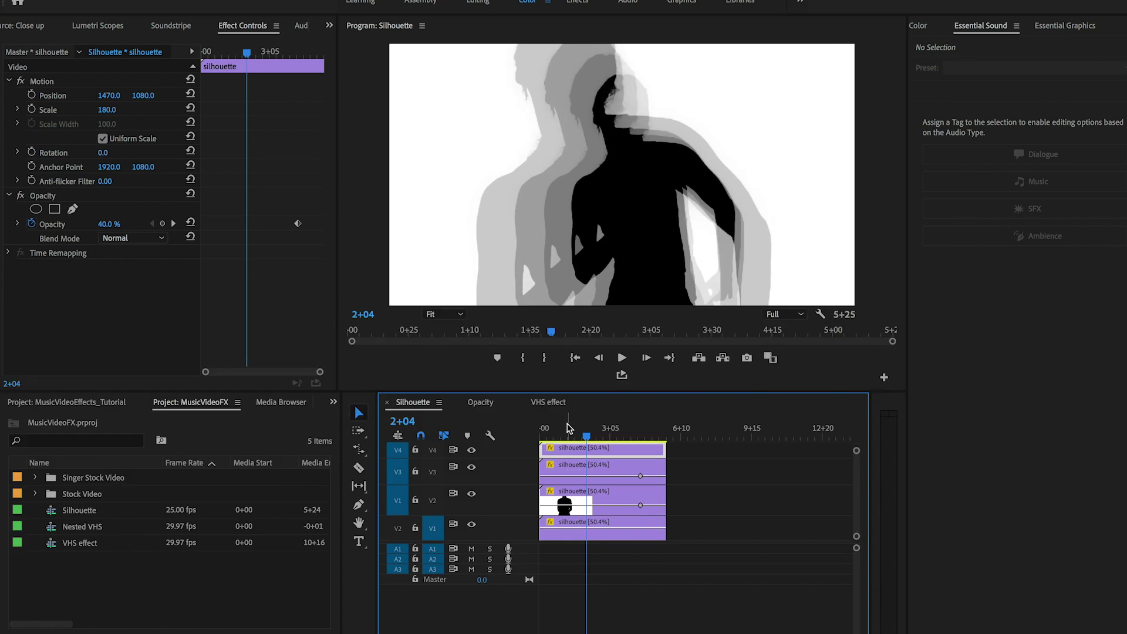
{"action": "left_click_drag", "start_coordinate": [567, 427], "coordinate": [526, 433]}
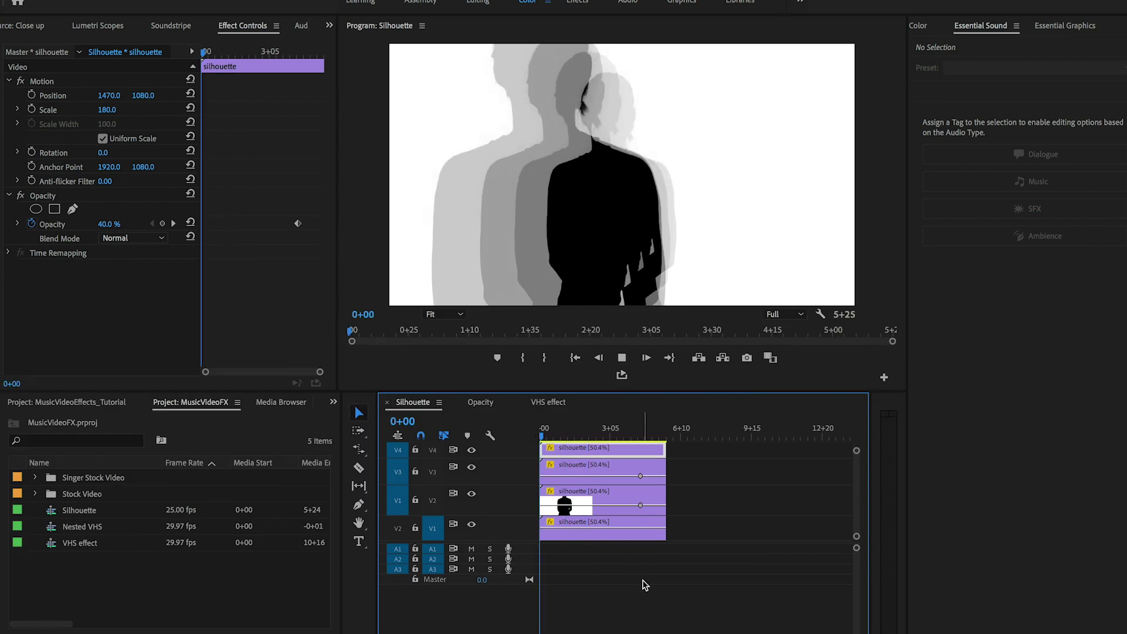
{"action": "key", "text": "space"}
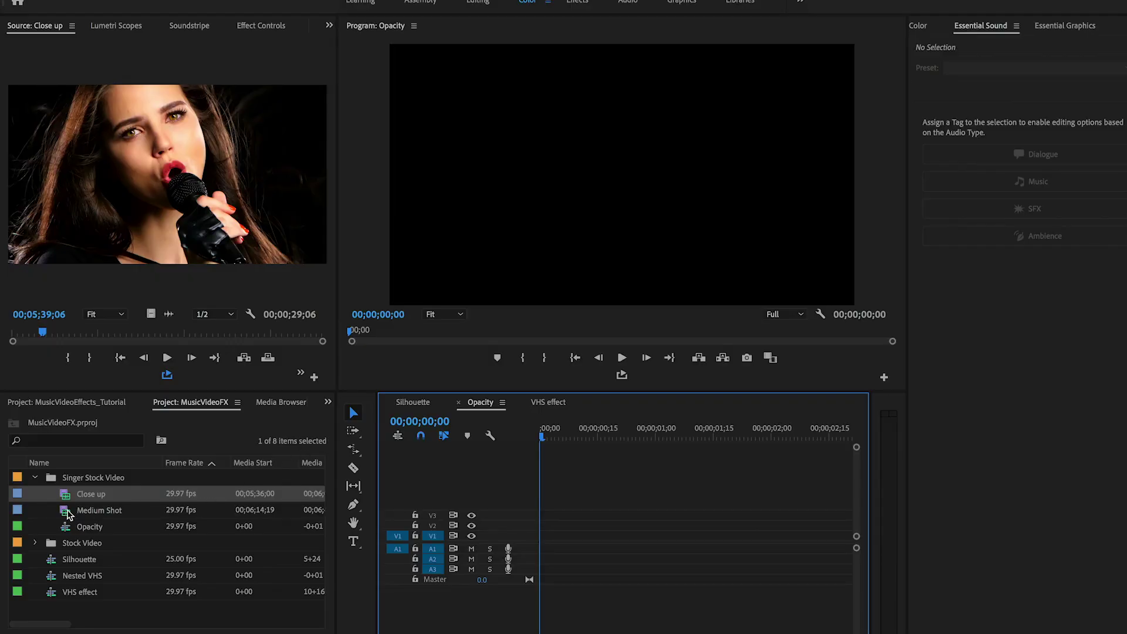
Place Medium Shot on V1 and Close up on V2 at the start of the Opacity sequence
{"action": "double_click", "coordinate": [66, 515]}
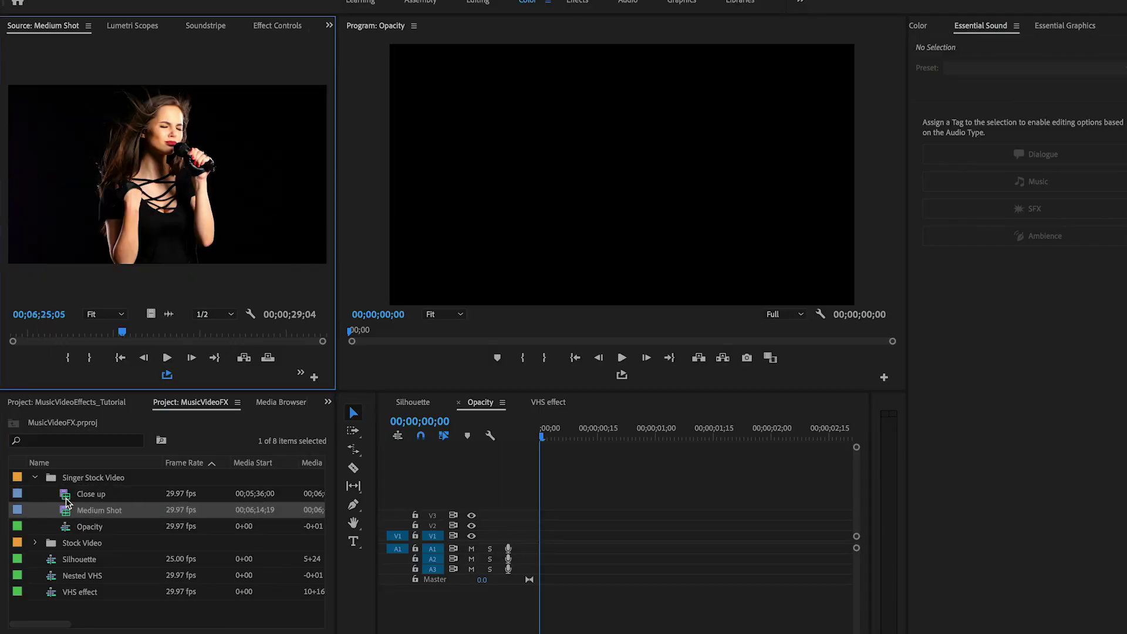
{"action": "double_click", "coordinate": [66, 497]}
{"action": "double_click", "coordinate": [67, 510]}
{"action": "left_click_drag", "start_coordinate": [359, 404], "coordinate": [541, 536]}
{"action": "double_click", "coordinate": [66, 498]}
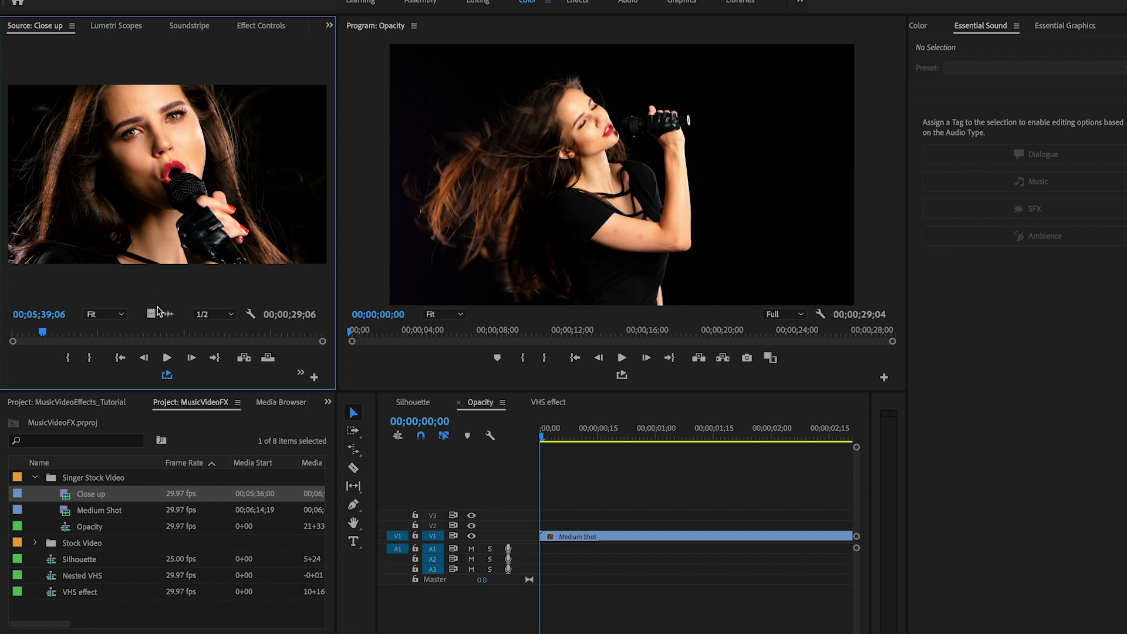
{"action": "left_click_drag", "start_coordinate": [204, 329], "coordinate": [535, 527]}
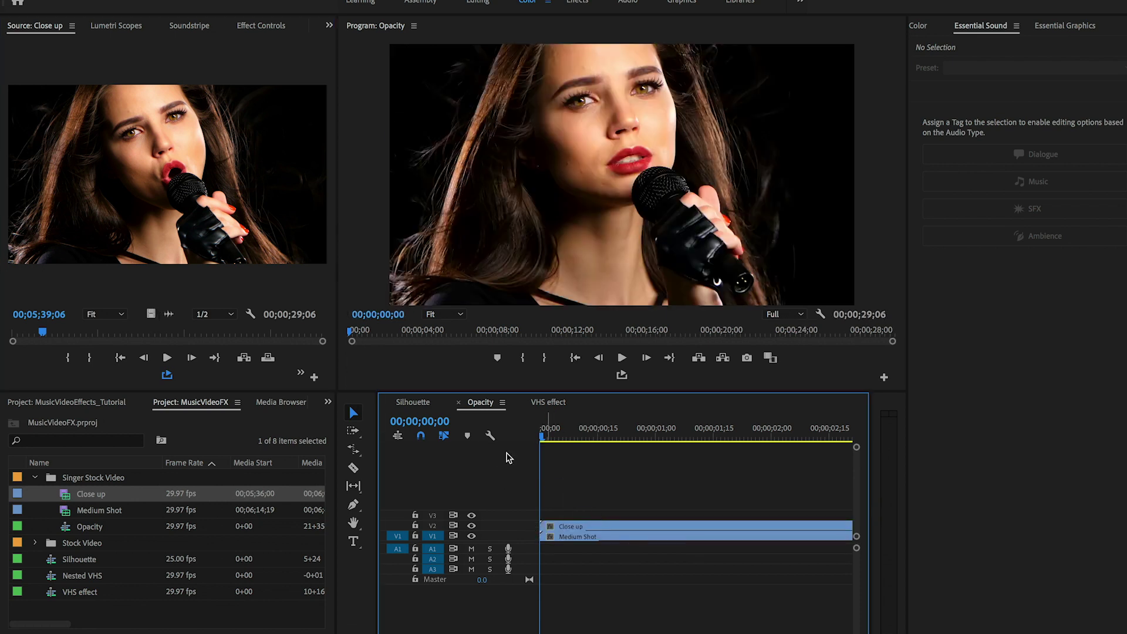
Expand all tracks and show video keyframes to reveal both clips' opacity lines
{"action": "left_click", "coordinate": [490, 437]}
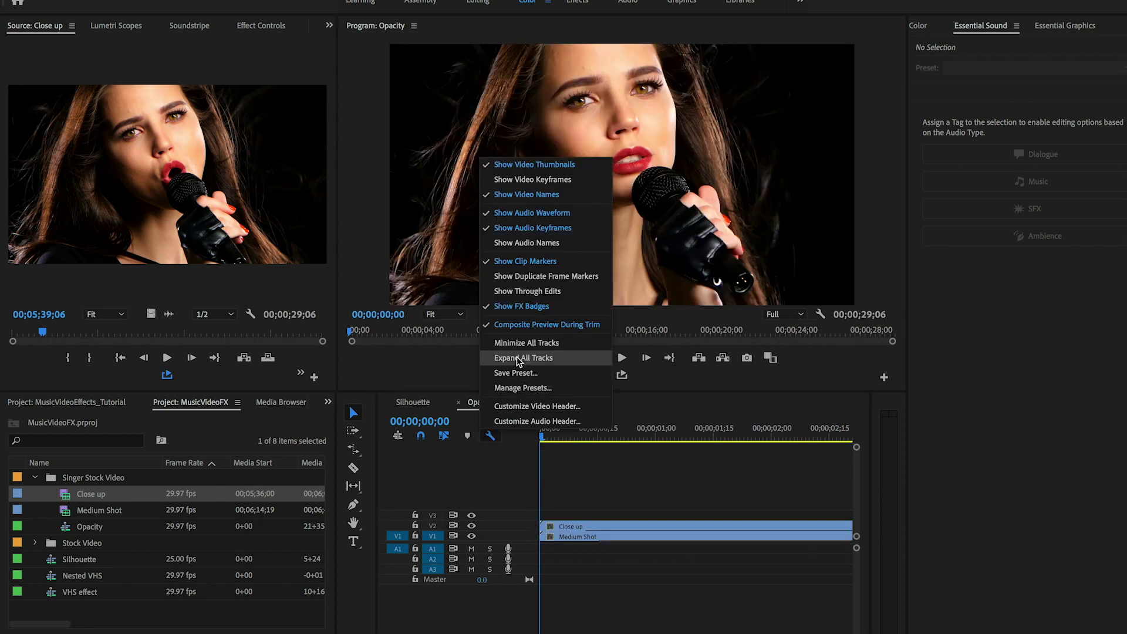
{"action": "left_click", "coordinate": [520, 357]}
{"action": "left_click", "coordinate": [490, 435]}
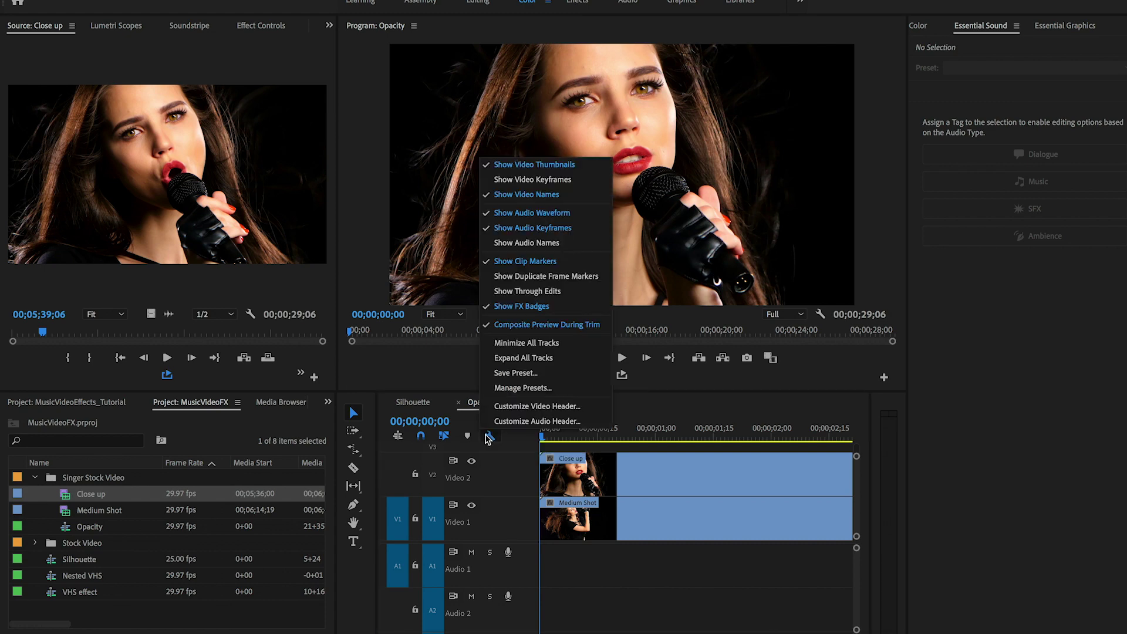
{"action": "left_click", "coordinate": [556, 180]}
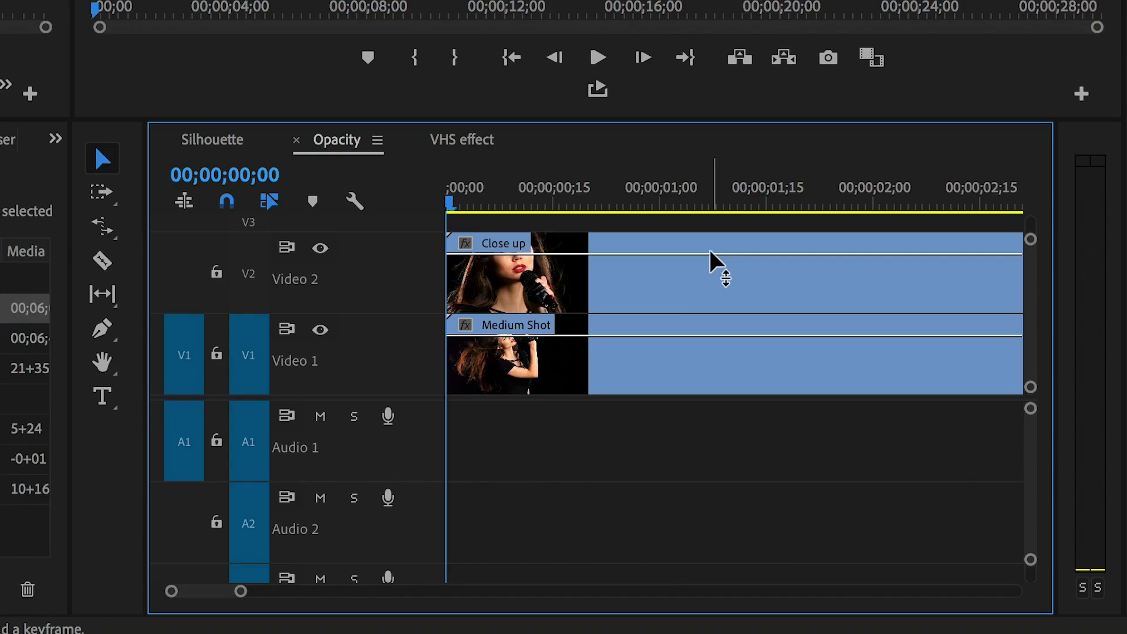
{"action": "mouse_move", "coordinate": [684, 463]}
{"action": "left_mouse_down"}
{"action": "mouse_move", "coordinate": [684, 481]}
{"action": "mouse_move", "coordinate": [683, 444]}
{"action": "left_mouse_up"}
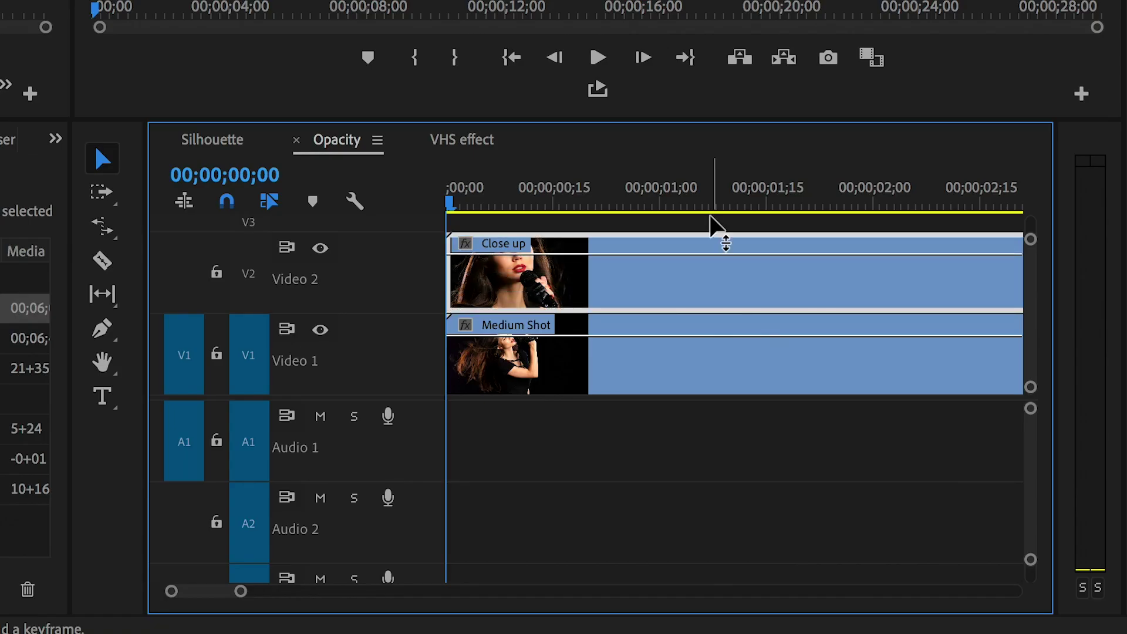
{"action": "mouse_move", "coordinate": [716, 338]}
{"action": "left_mouse_down"}
{"action": "mouse_move", "coordinate": [716, 374]}
{"action": "mouse_move", "coordinate": [717, 335]}
{"action": "left_mouse_up"}
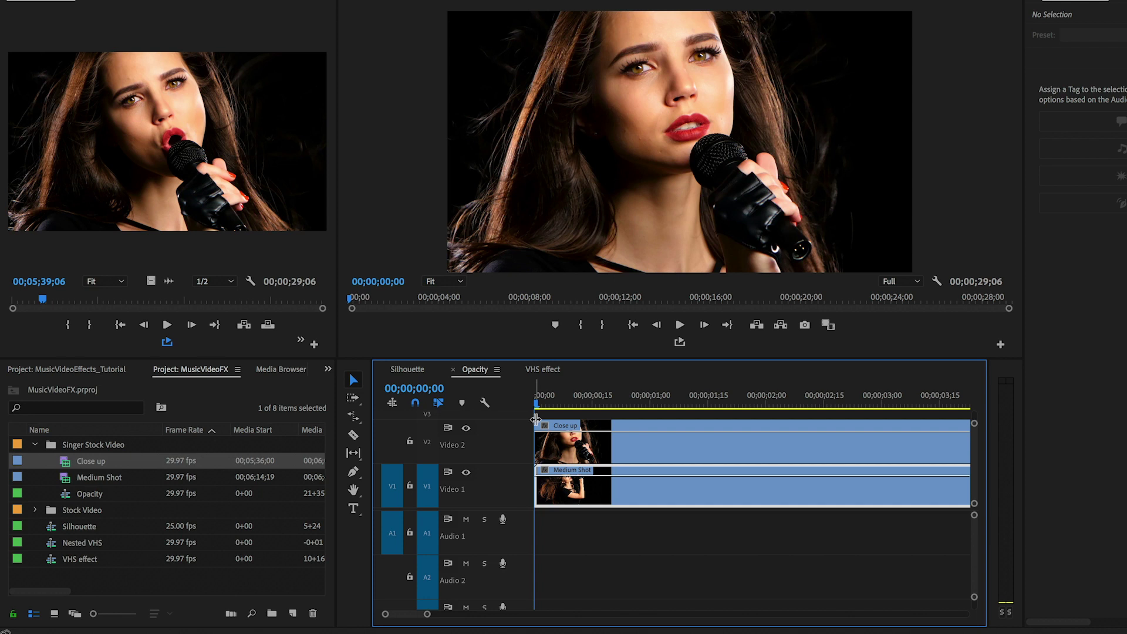
Trim Close up's start 14 frames later and give it the default Cross Dissolve
{"action": "key", "text": "Right"}
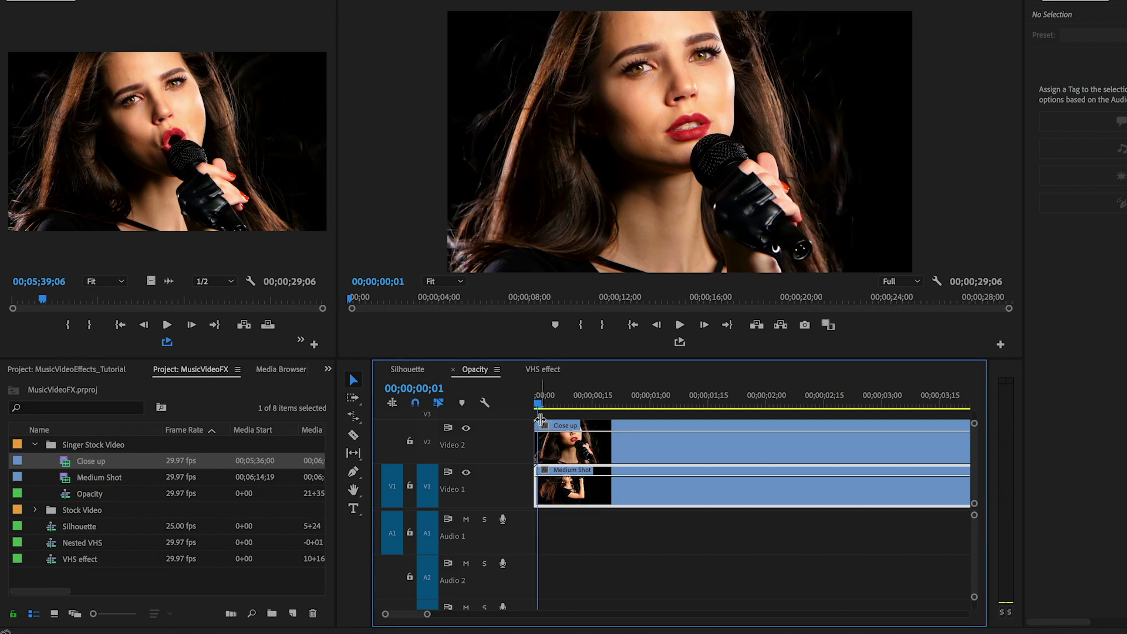
{"action": "left_click_drag", "start_coordinate": [536, 425], "coordinate": [608, 428]}
{"action": "left_click", "coordinate": [609, 425]}
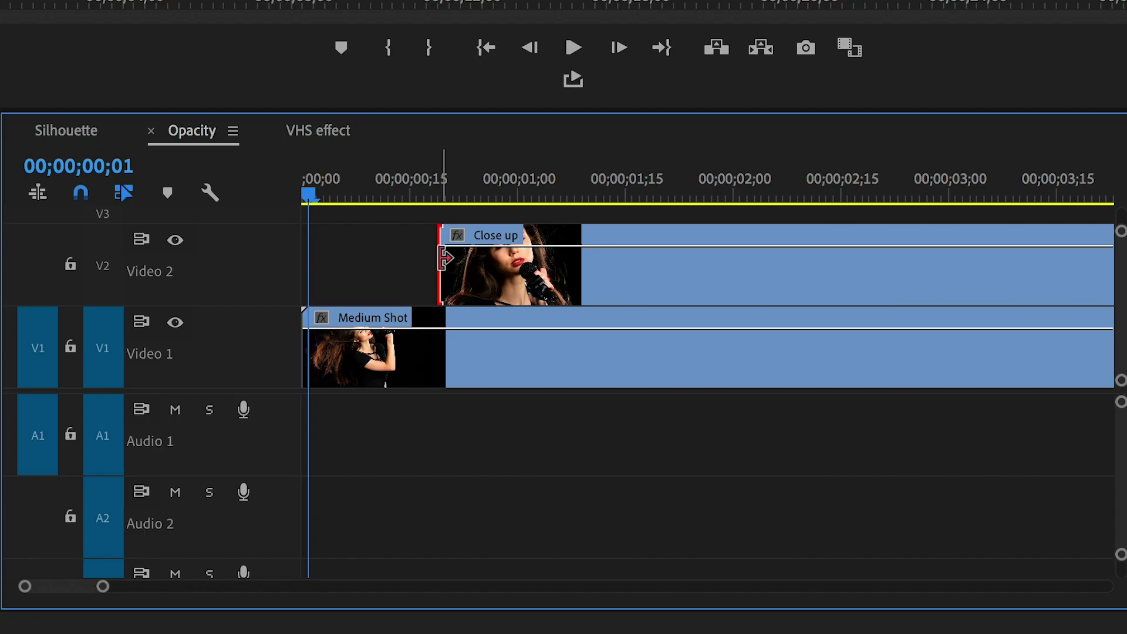
{"action": "right_click", "coordinate": [445, 257]}
{"action": "left_click", "coordinate": [456, 417]}
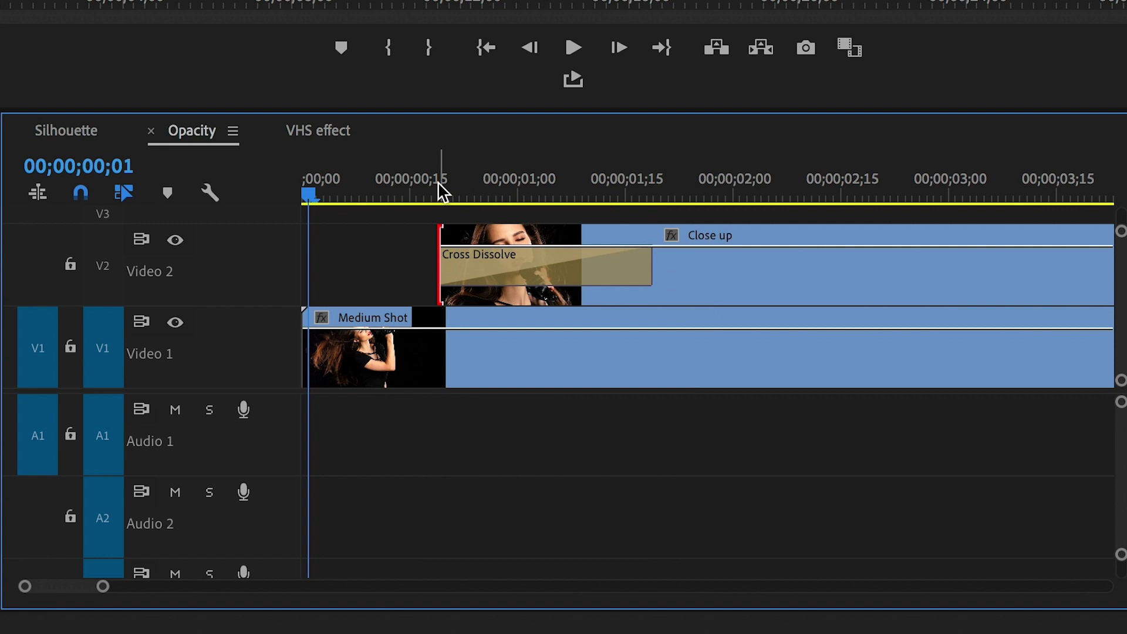
{"action": "left_click_drag", "start_coordinate": [438, 188], "coordinate": [511, 199]}
Lower Close up's opacity to about 64 around the two-second mark
{"action": "left_click", "coordinate": [785, 246]}
{"action": "left_click_drag", "start_coordinate": [740, 194], "coordinate": [762, 193]}
{"action": "left_click_drag", "start_coordinate": [757, 245], "coordinate": [755, 264]}
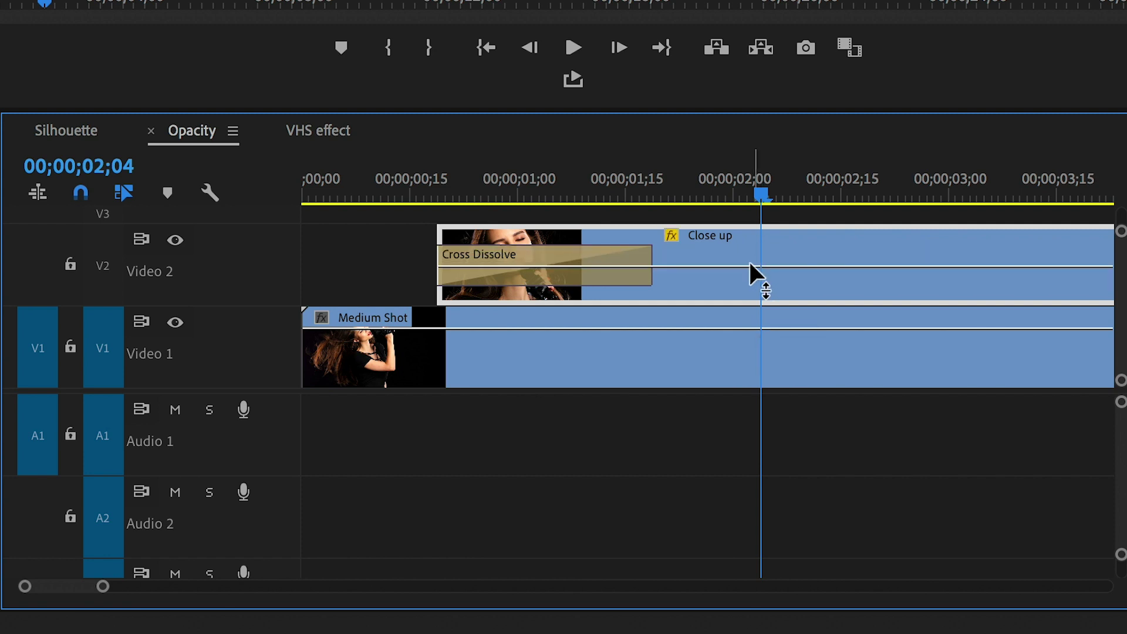
Add opacity keyframes on Close up and Medium Shot at 02;01 and 03;03
{"action": "left_click_drag", "start_coordinate": [757, 198], "coordinate": [739, 198]}
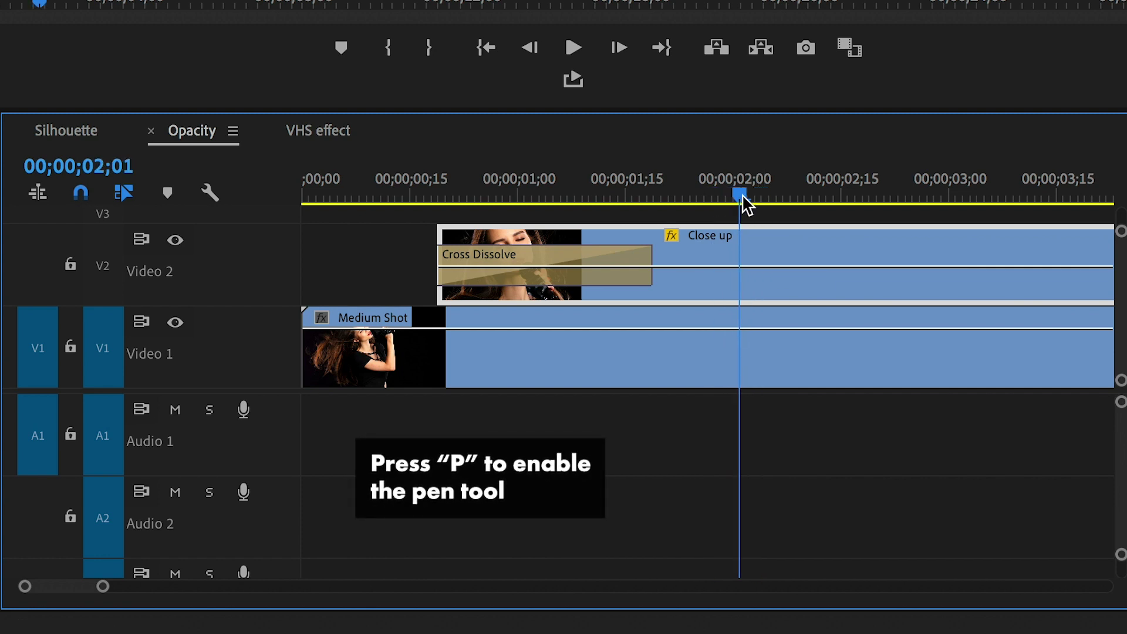
{"action": "key", "text": "p"}
{"action": "left_click", "coordinate": [740, 267]}
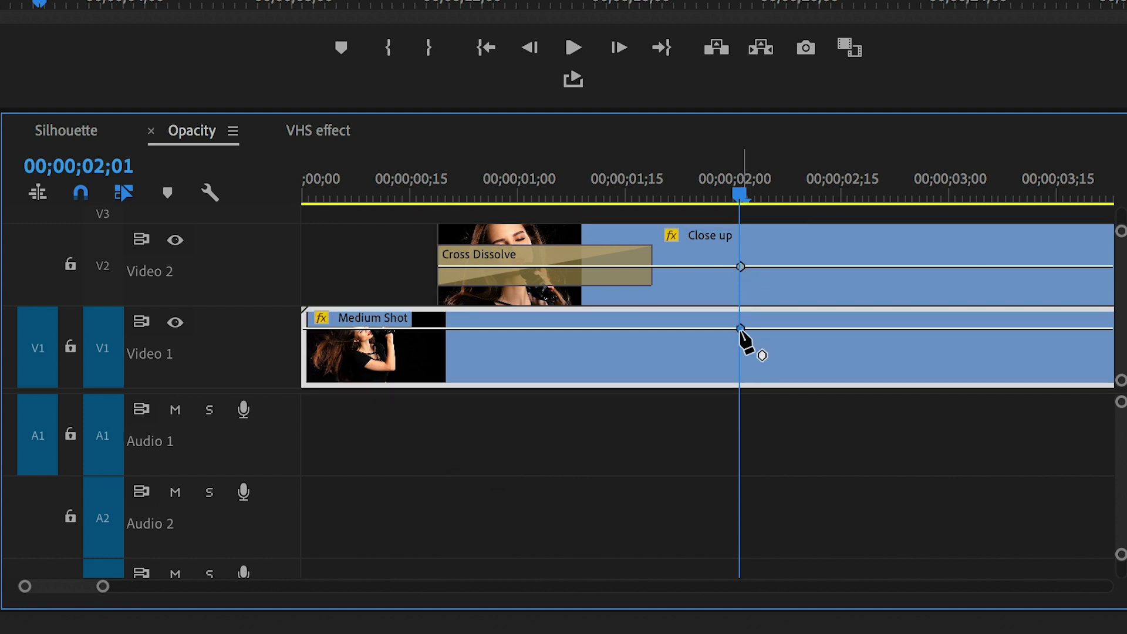
{"action": "left_click", "coordinate": [740, 329]}
{"action": "left_click_drag", "start_coordinate": [747, 194], "coordinate": [973, 197]}
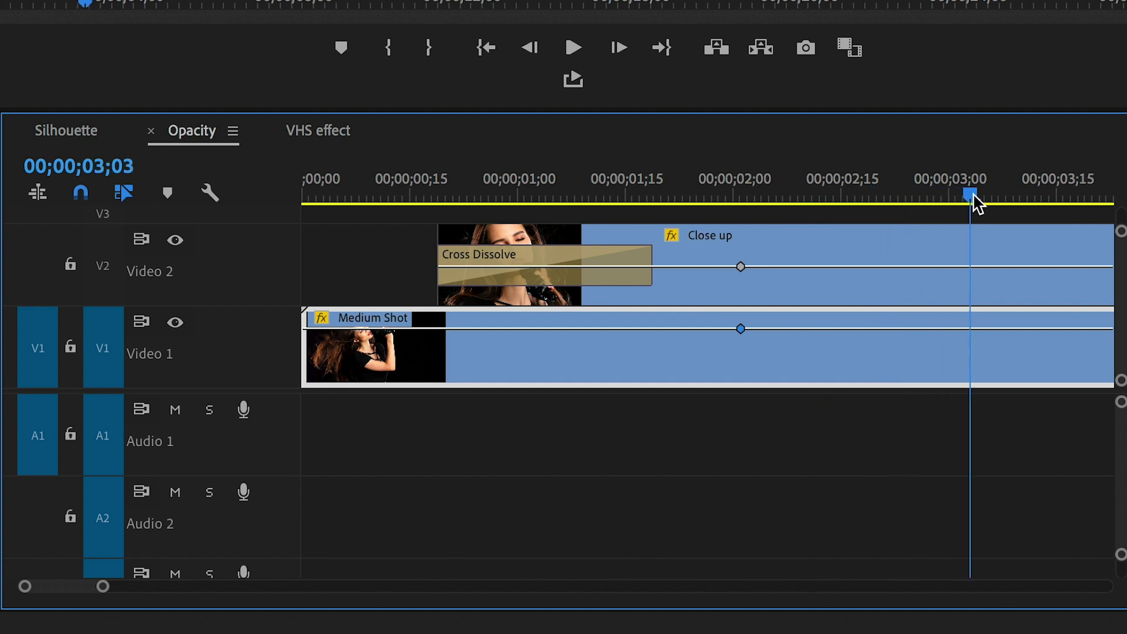
{"action": "left_click", "coordinate": [969, 267]}
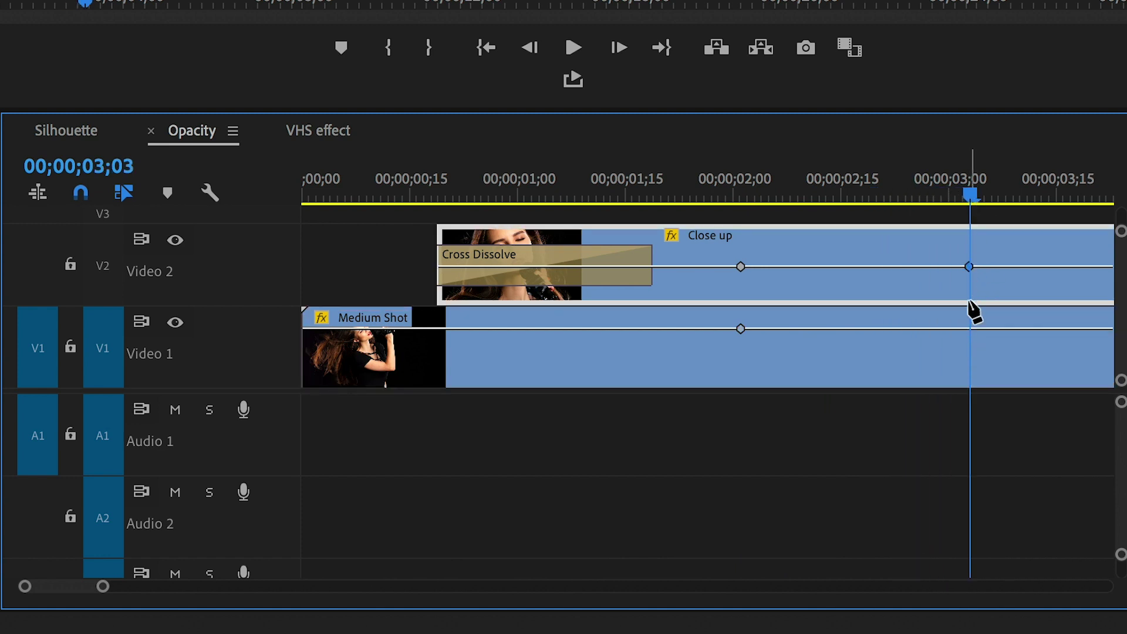
{"action": "left_click", "coordinate": [969, 328]}
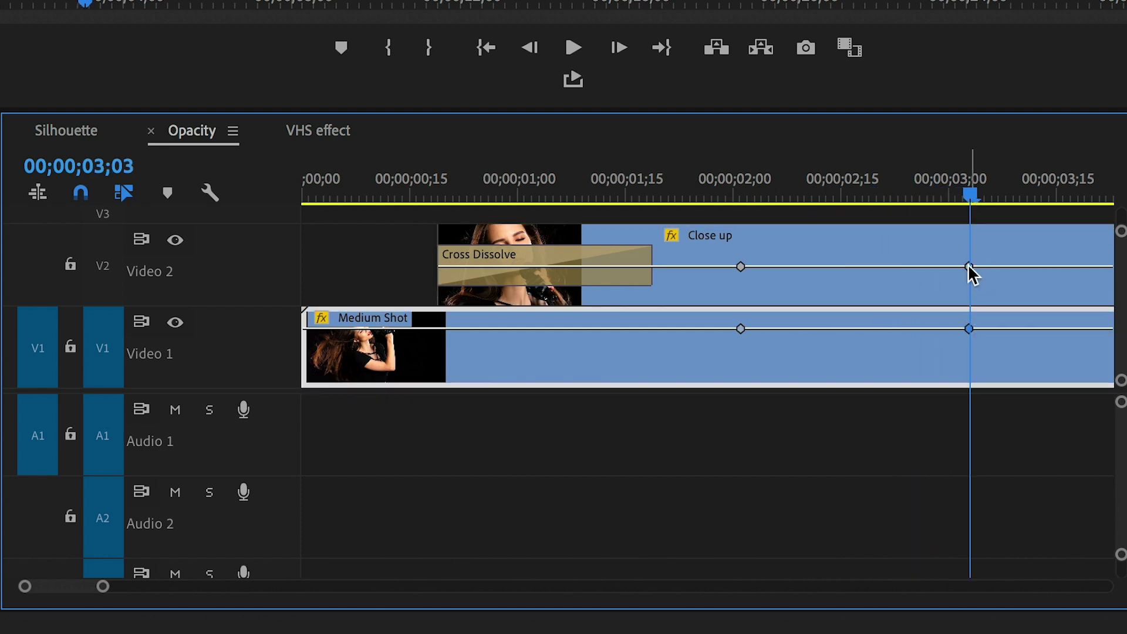
Raise Close up's 03;03 keyframe toward full opacity and drop Medium Shot's toward zero
{"action": "left_click", "coordinate": [969, 267]}
{"action": "left_click_drag", "start_coordinate": [969, 267], "coordinate": [968, 246]}
{"action": "left_click_drag", "start_coordinate": [974, 331], "coordinate": [980, 410]}
{"action": "left_click_drag", "start_coordinate": [104, 585], "coordinate": [148, 586]}
{"action": "left_click", "coordinate": [467, 182]}
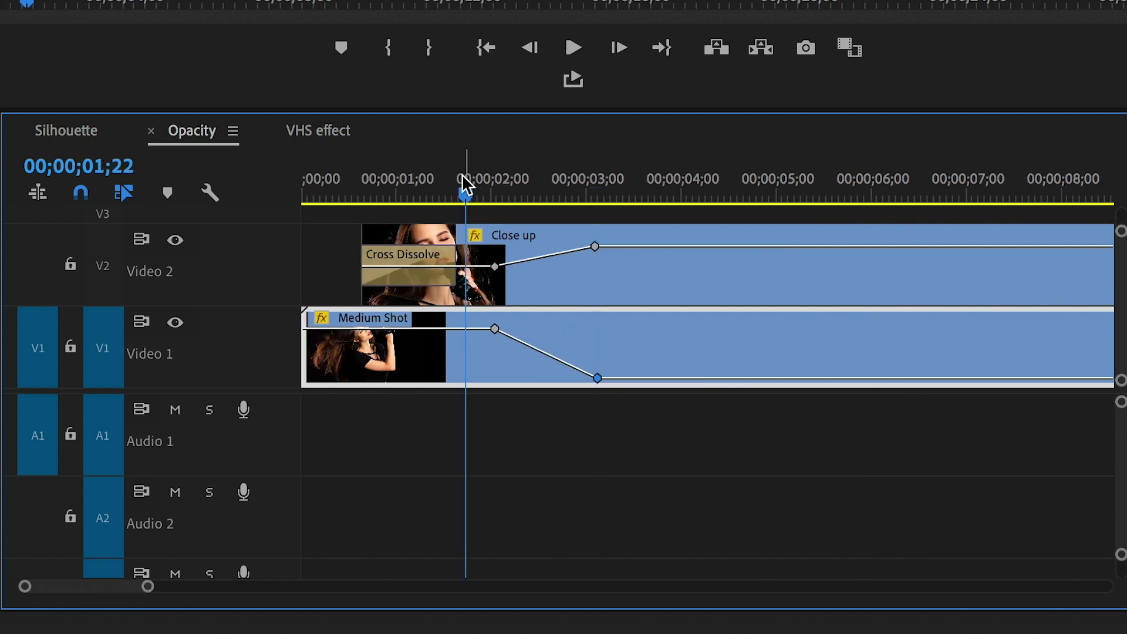
{"action": "left_click_drag", "start_coordinate": [462, 179], "coordinate": [296, 179]}
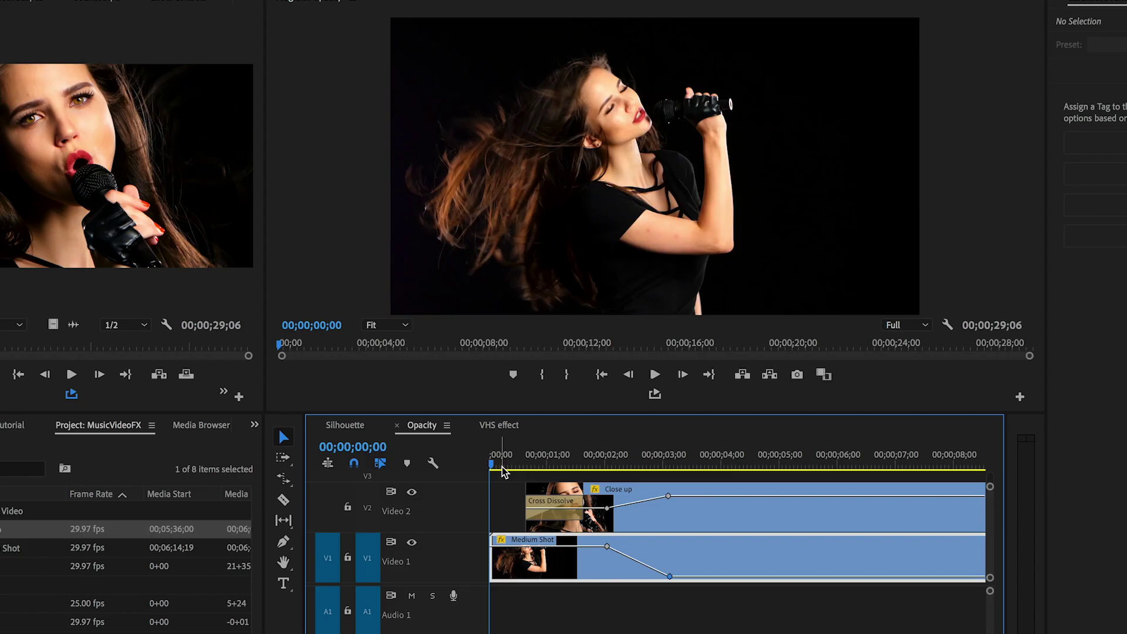
Add keyframes on both clips at 05;17 and ramp Medium Shot back to full opacity
{"action": "key", "text": "space"}
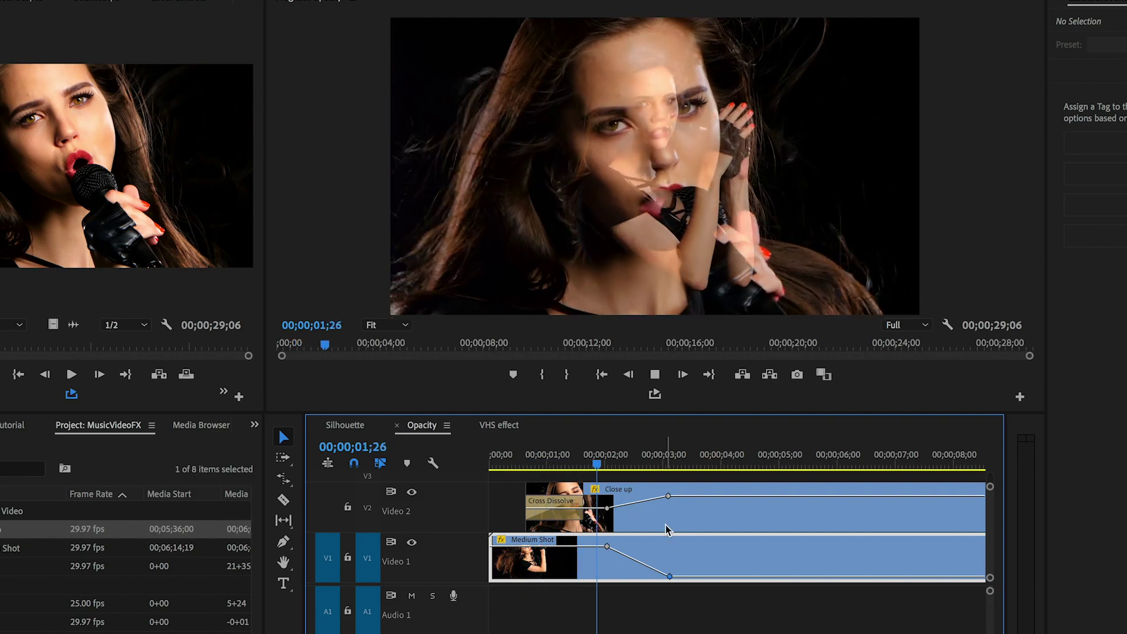
{"action": "key", "text": "space"}
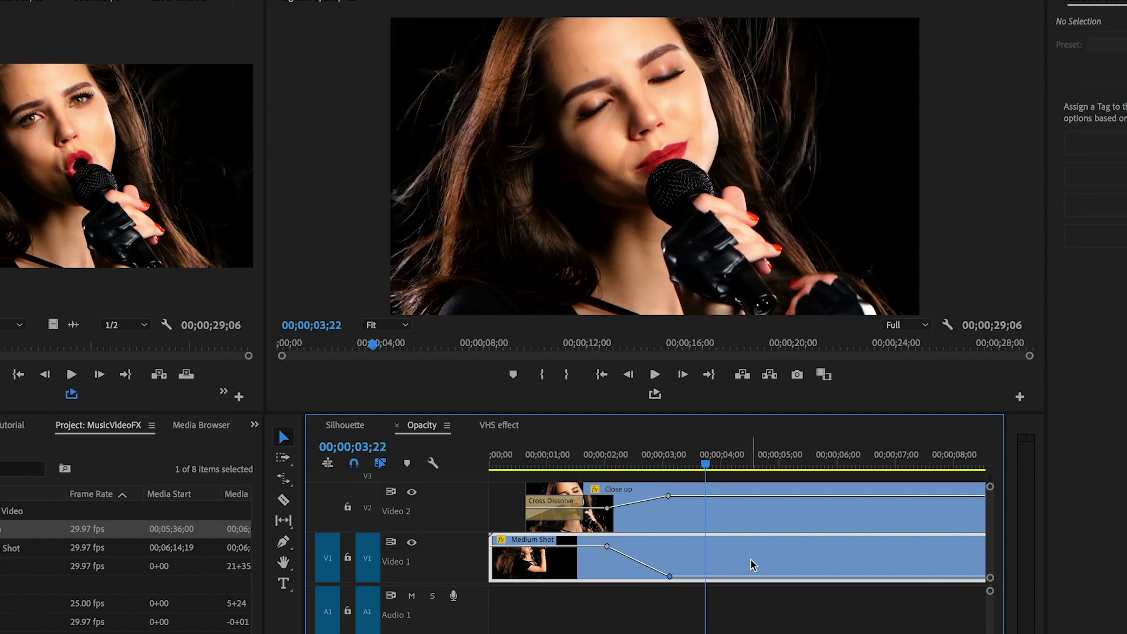
{"action": "left_click_drag", "start_coordinate": [705, 465], "coordinate": [813, 469]}
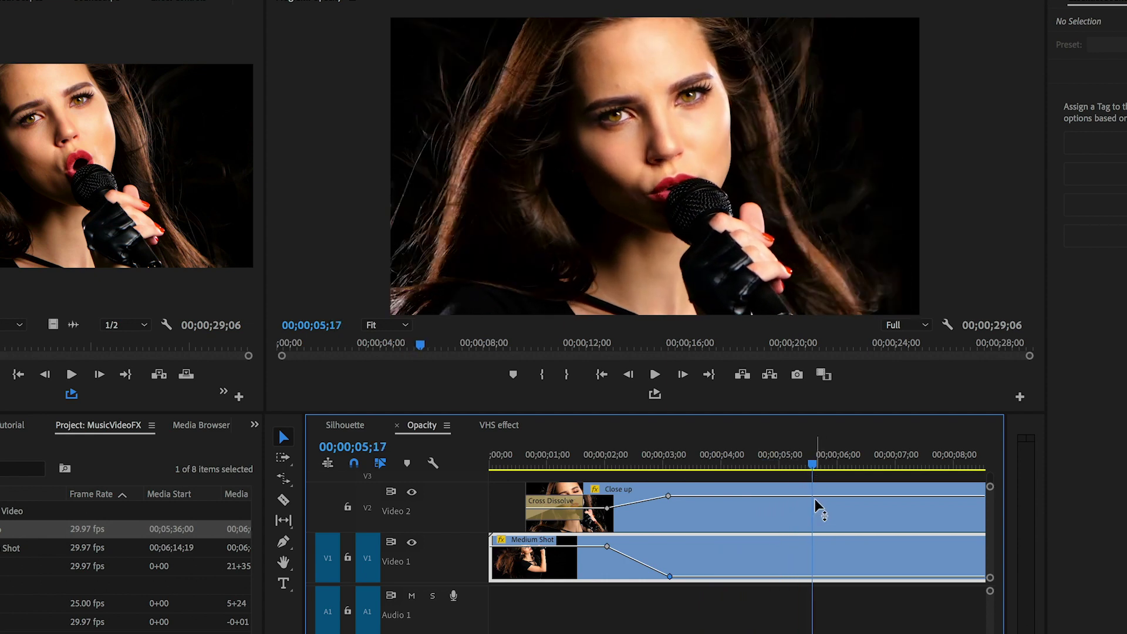
{"action": "key", "text": "p"}
{"action": "left_click", "coordinate": [812, 497]}
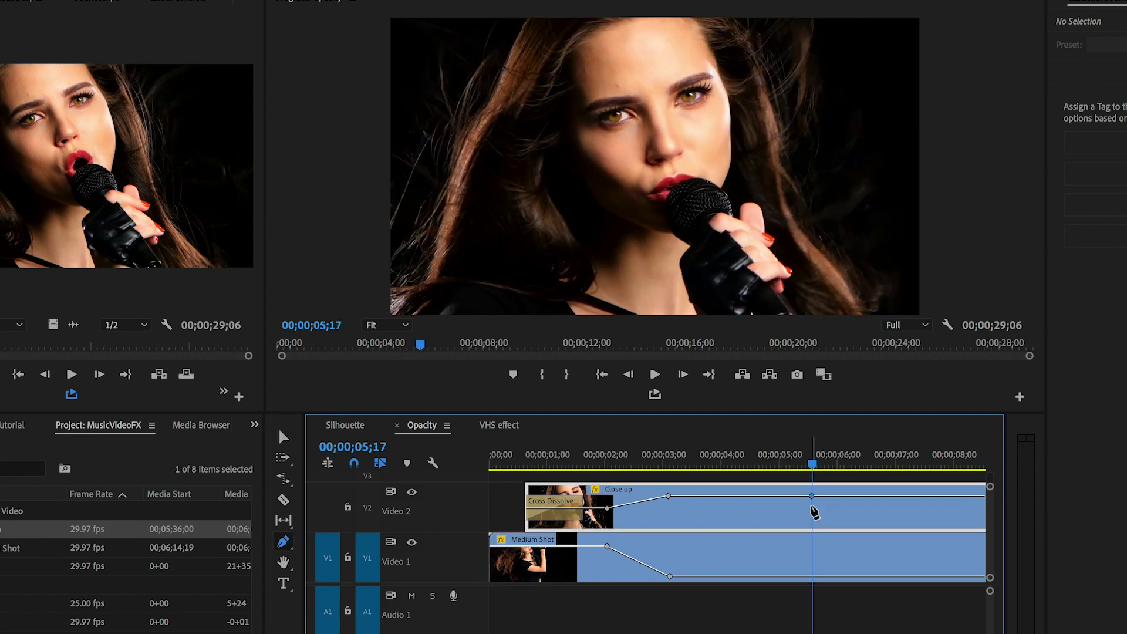
{"action": "left_click", "coordinate": [813, 577]}
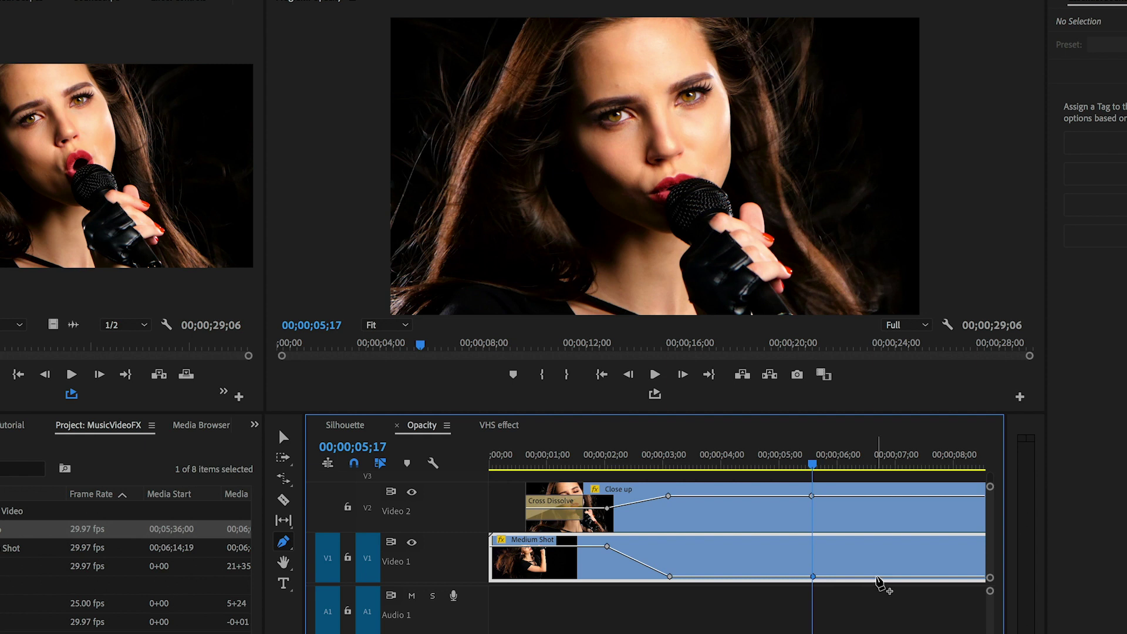
{"action": "left_click_drag", "start_coordinate": [877, 578], "coordinate": [919, 547]}
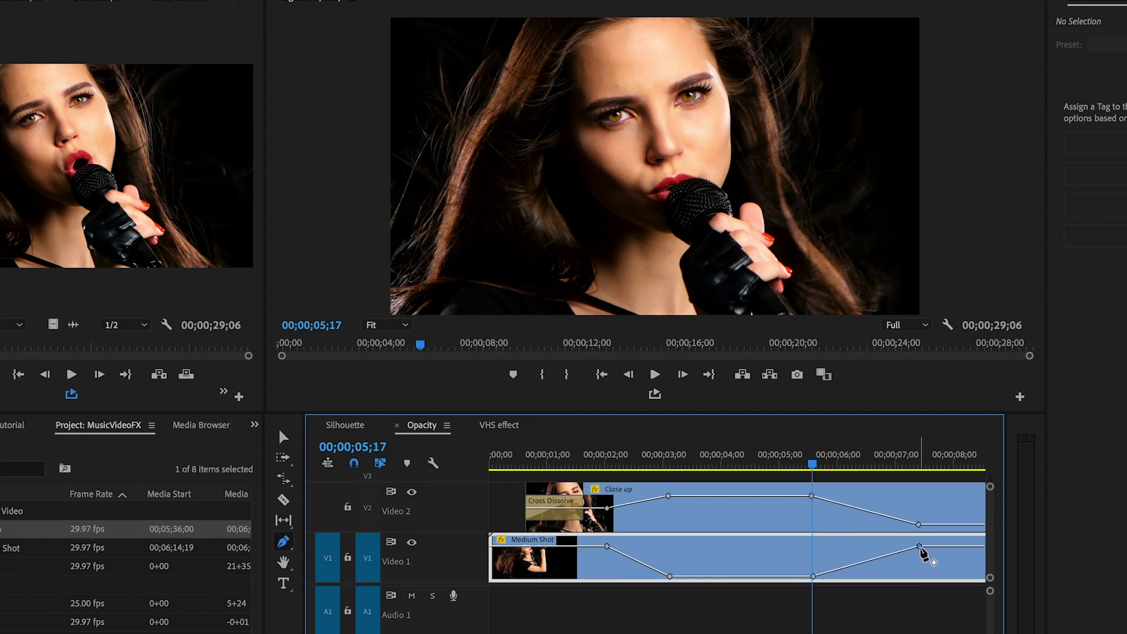
Zoom the timeline out to 14 seconds and play the opacity blend from the start
{"action": "key", "text": "minus"}
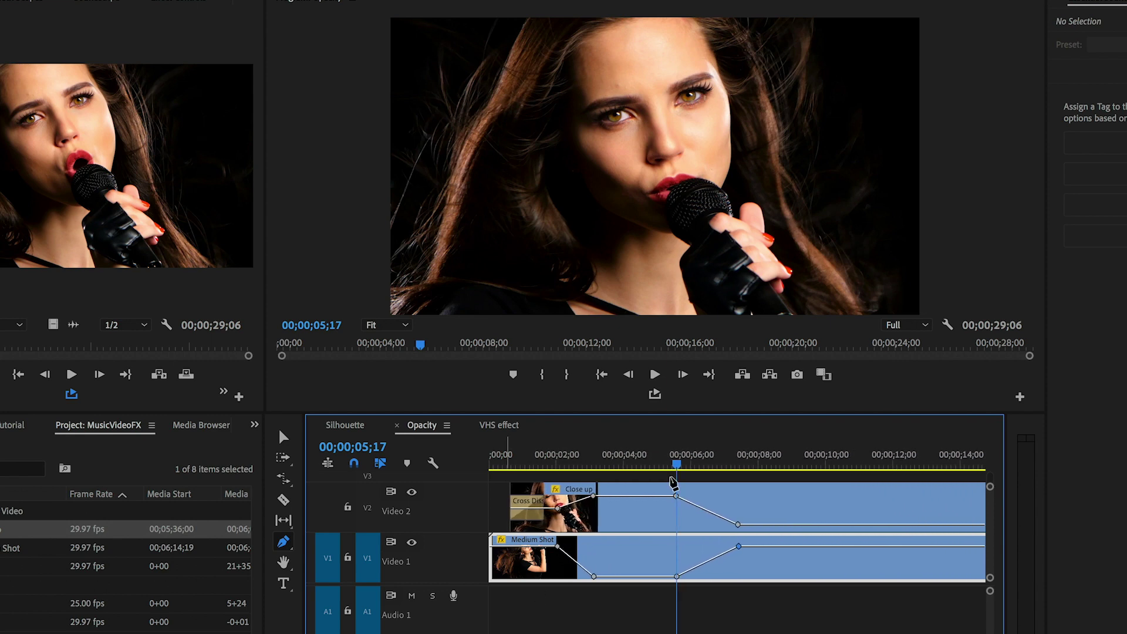
{"action": "left_click_drag", "start_coordinate": [672, 469], "coordinate": [375, 476]}
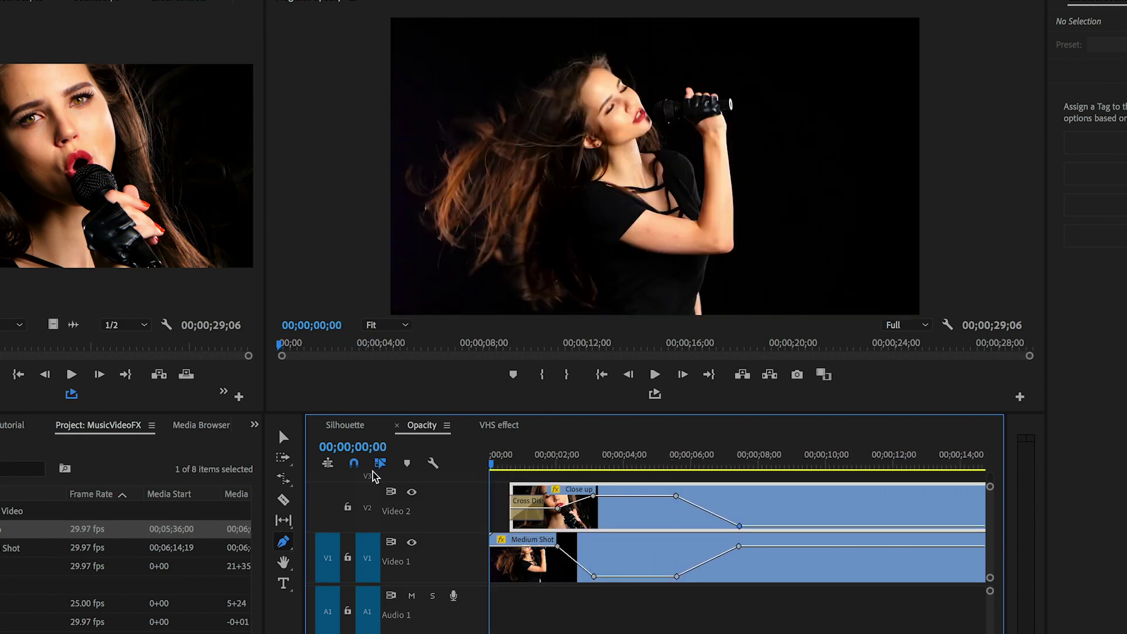
{"action": "key", "text": "space"}
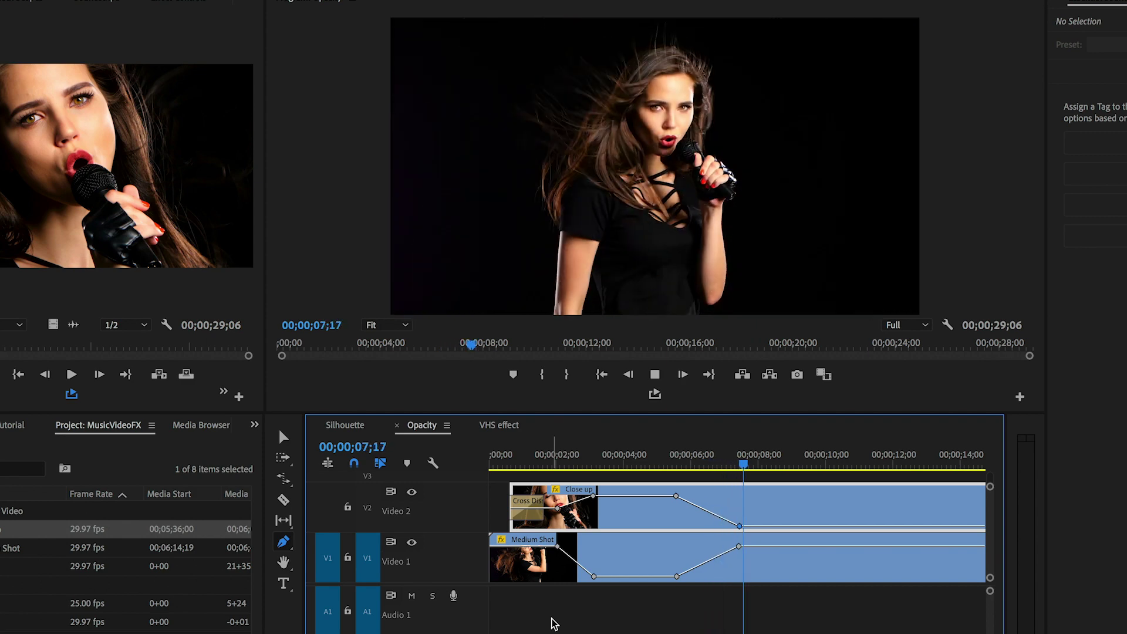
{"action": "key", "text": "space"}
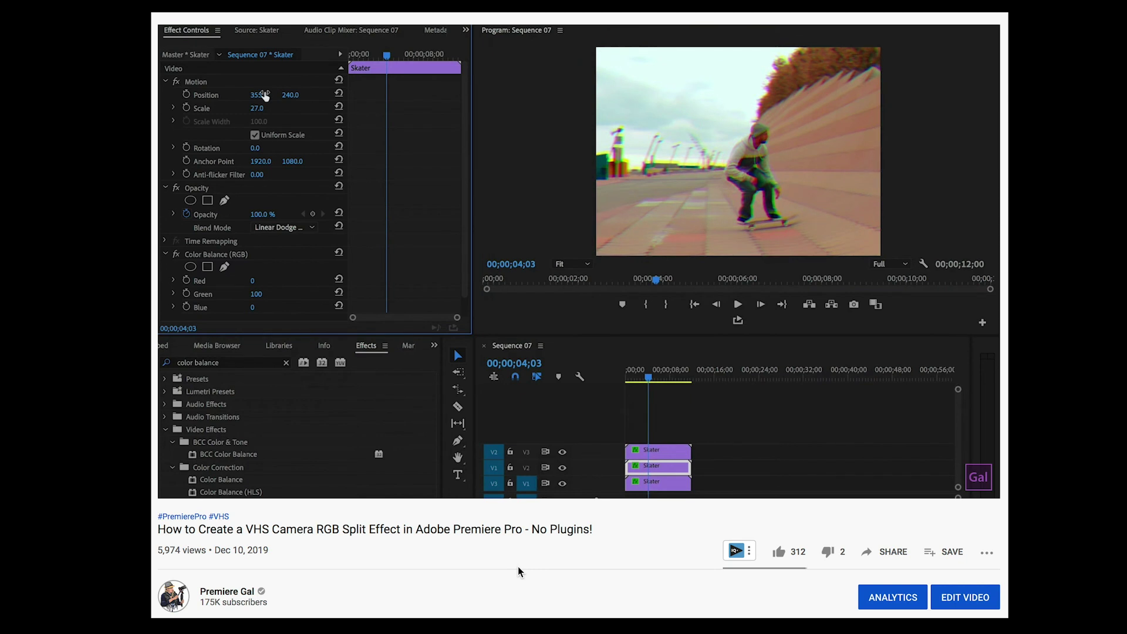
Pause the 'How to Create a VHS Camera RGB Split Effect' tutorial video
{"action": "left_click", "coordinate": [180, 487]}
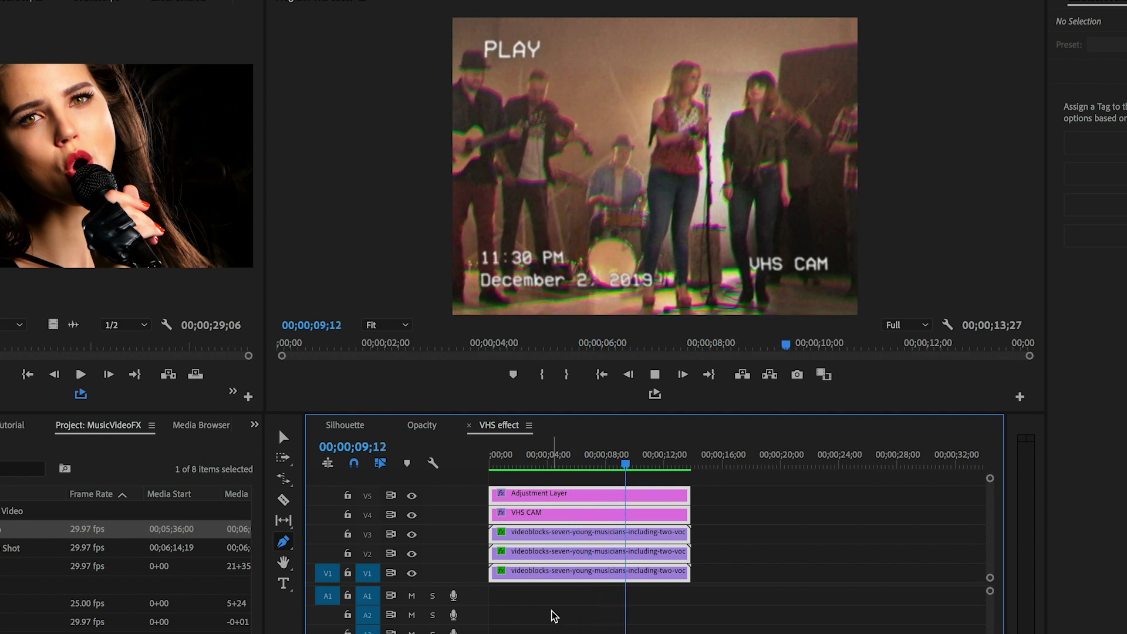
Preview the VHS sequence, nest all five stacked clips as Nested Sequence 02, and select it
{"action": "key", "text": "space"}
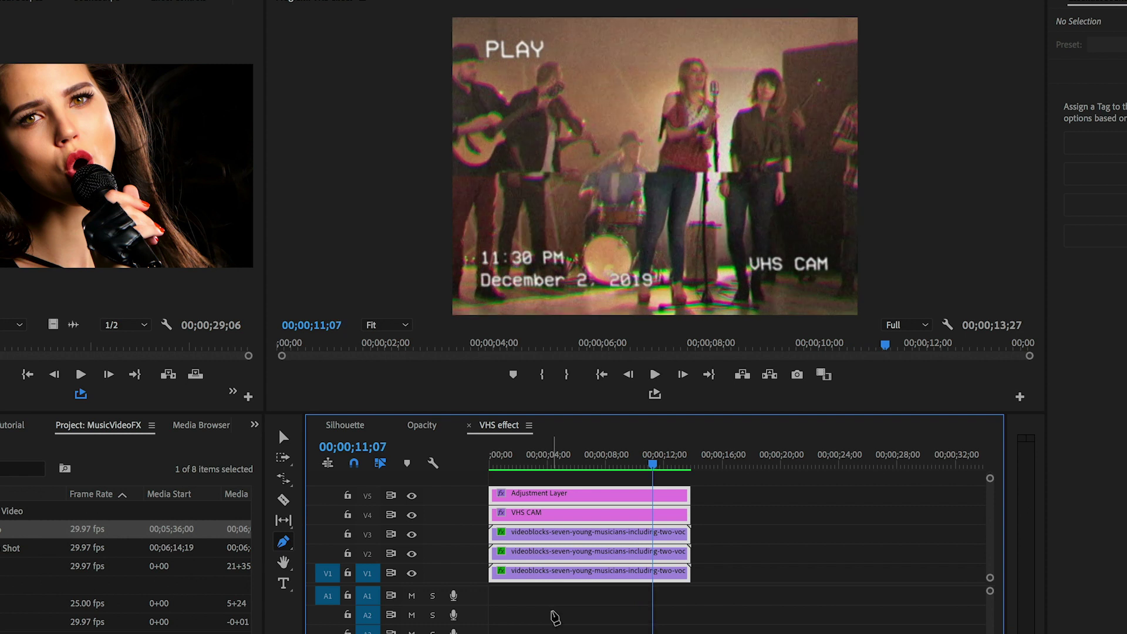
{"action": "left_click", "coordinate": [283, 436]}
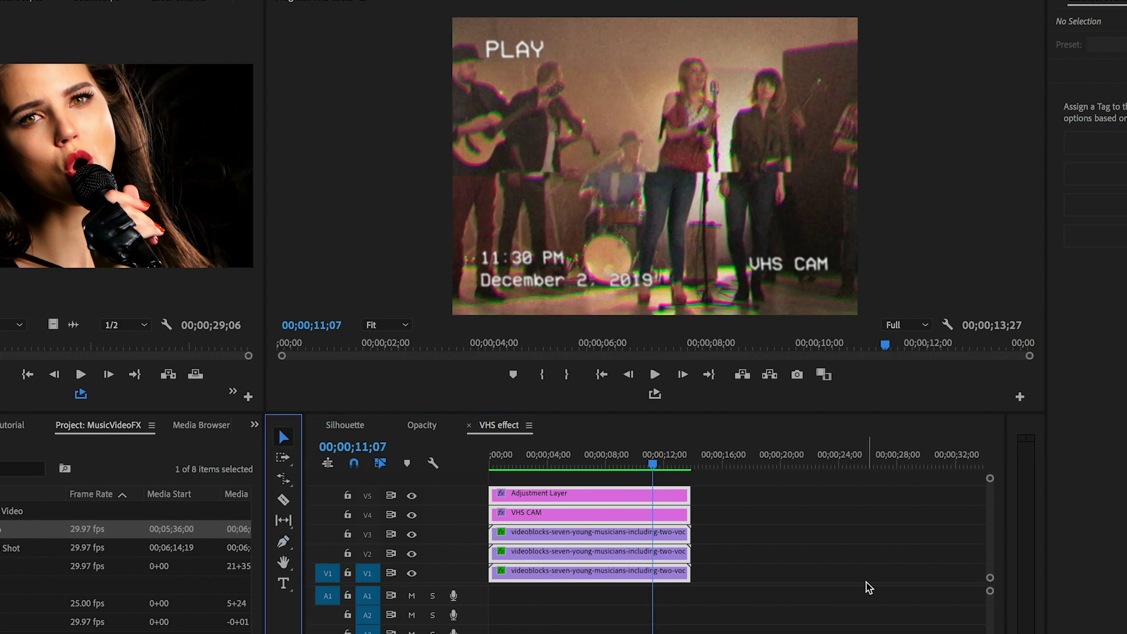
{"action": "left_click_drag", "start_coordinate": [755, 579], "coordinate": [584, 493]}
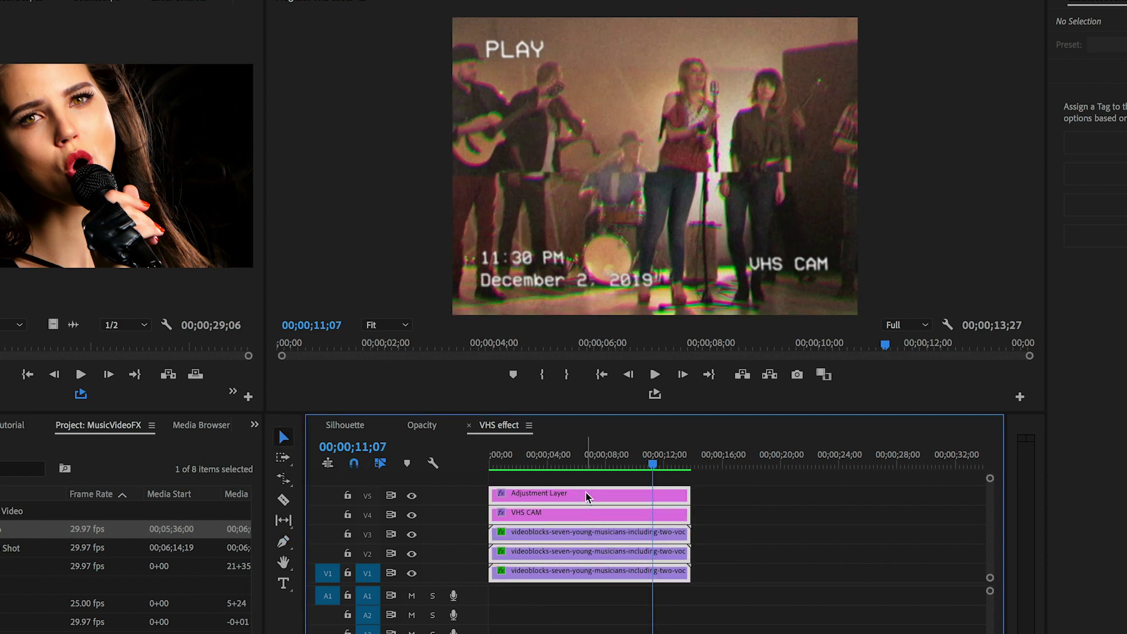
{"action": "right_click", "coordinate": [590, 498]}
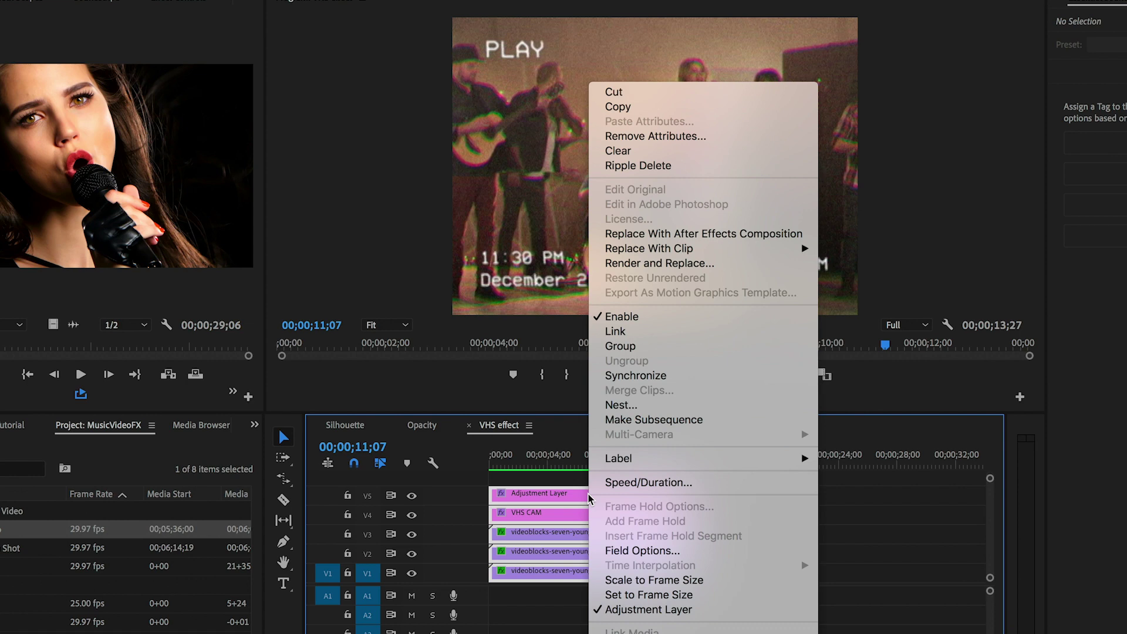
{"action": "left_click", "coordinate": [633, 405]}
{"action": "left_click", "coordinate": [566, 364]}
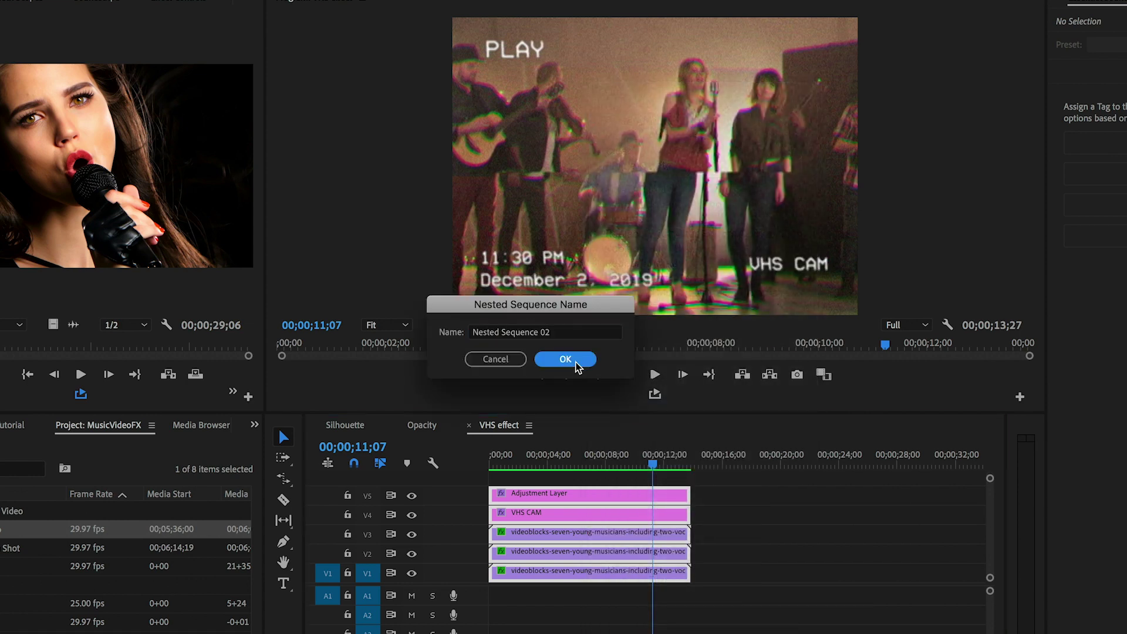
{"action": "left_click_drag", "start_coordinate": [576, 466], "coordinate": [556, 467]}
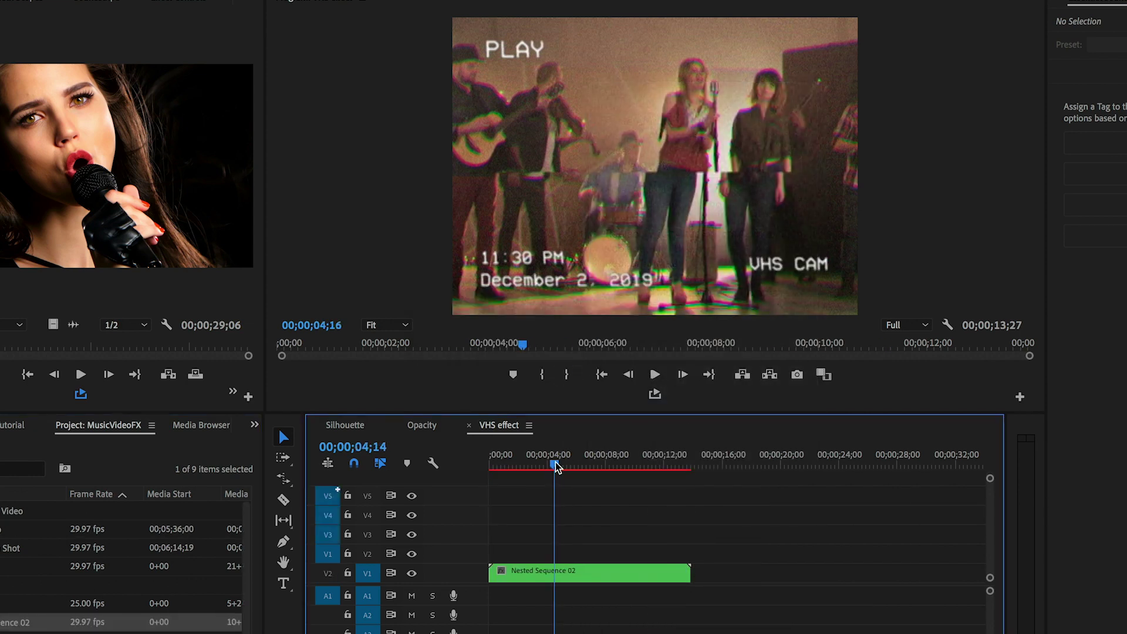
{"action": "left_click", "coordinate": [565, 573]}
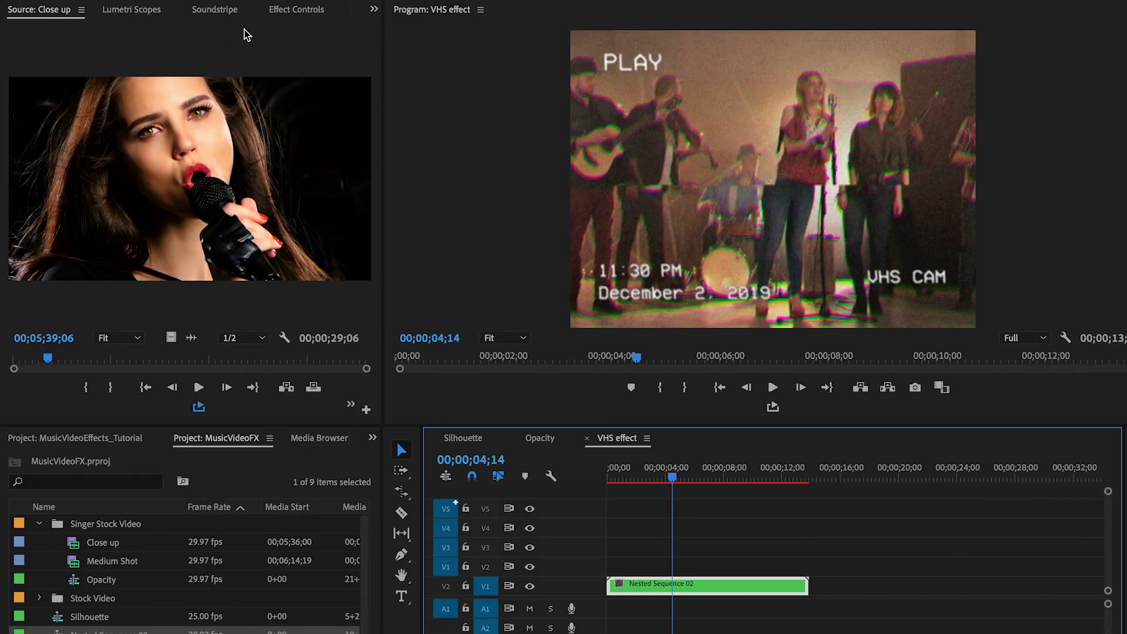
Set the nested clip's Scale to 70 in Effect Controls
{"action": "left_click", "coordinate": [247, 33]}
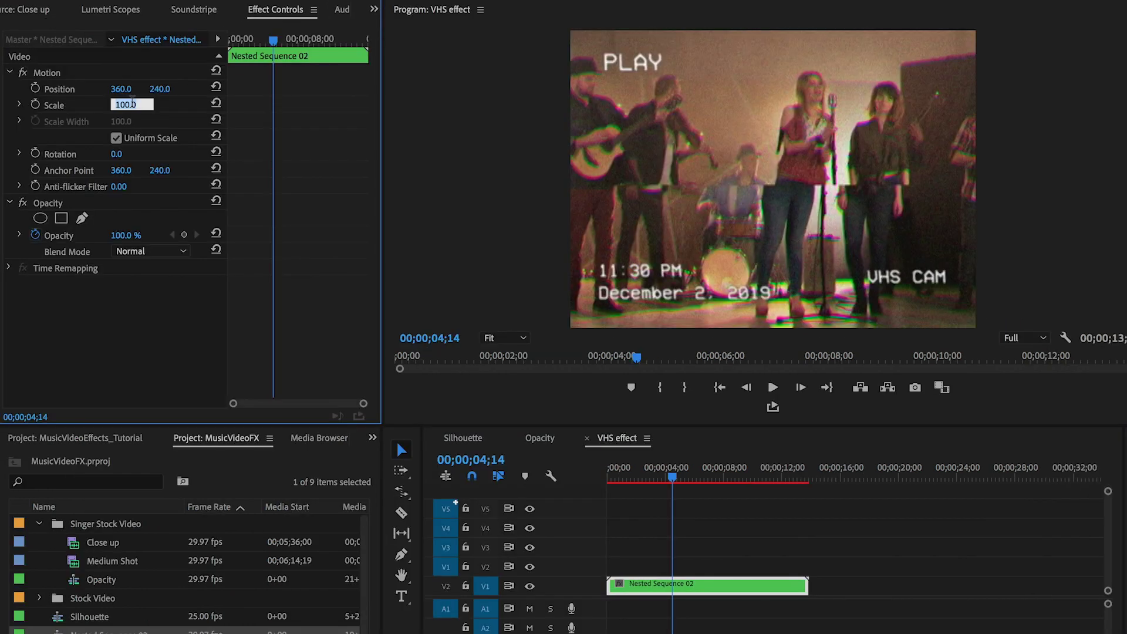
{"action": "type", "text": "70"}
{"action": "key", "text": "Return"}
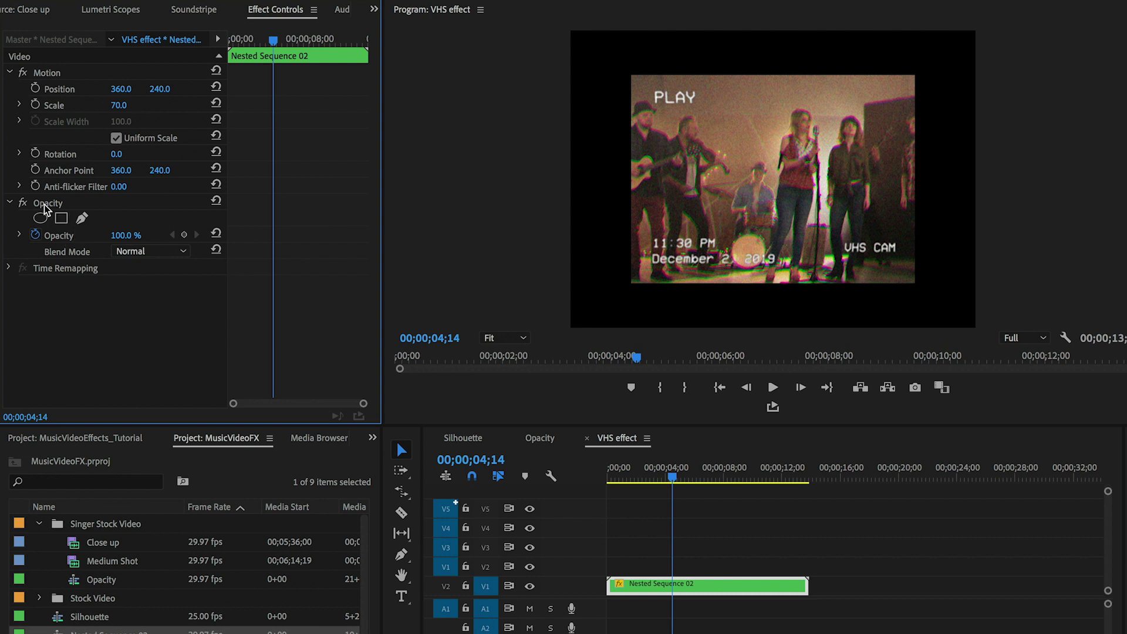
Draw a closed, curved four-point Opacity pen mask around the frame
{"action": "left_click", "coordinate": [45, 205]}
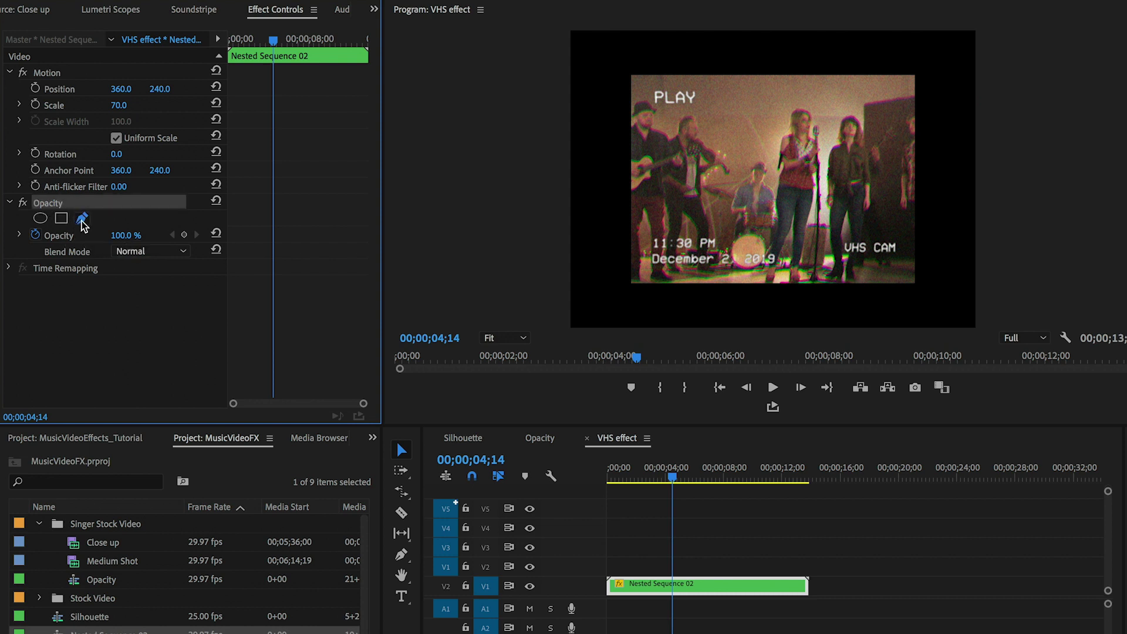
{"action": "left_click", "coordinate": [82, 219]}
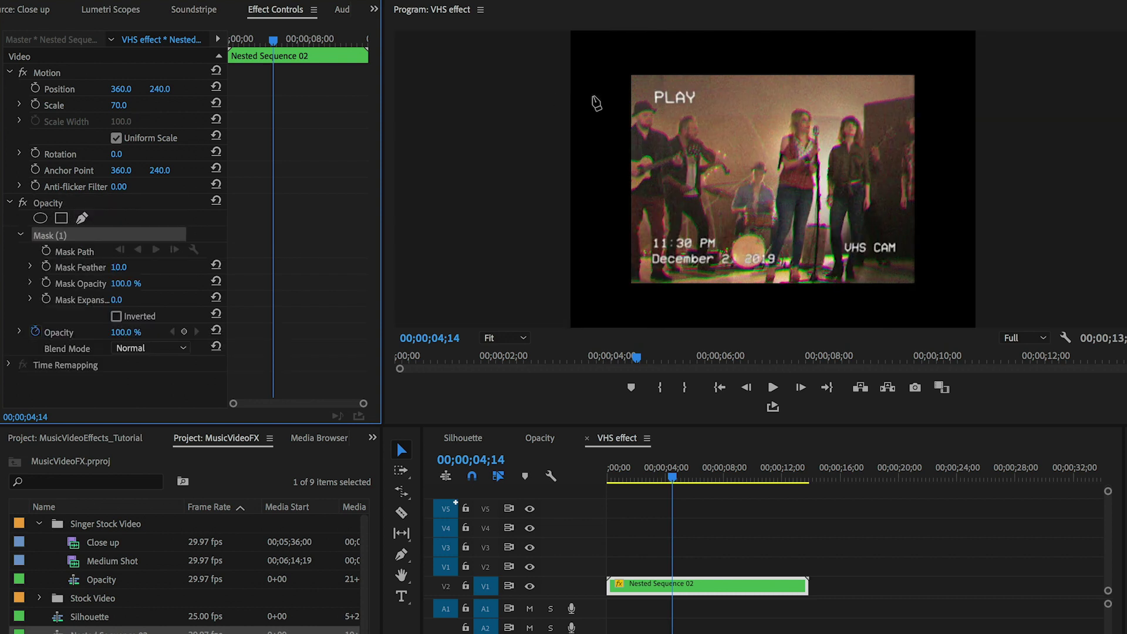
{"action": "left_click", "coordinate": [640, 78]}
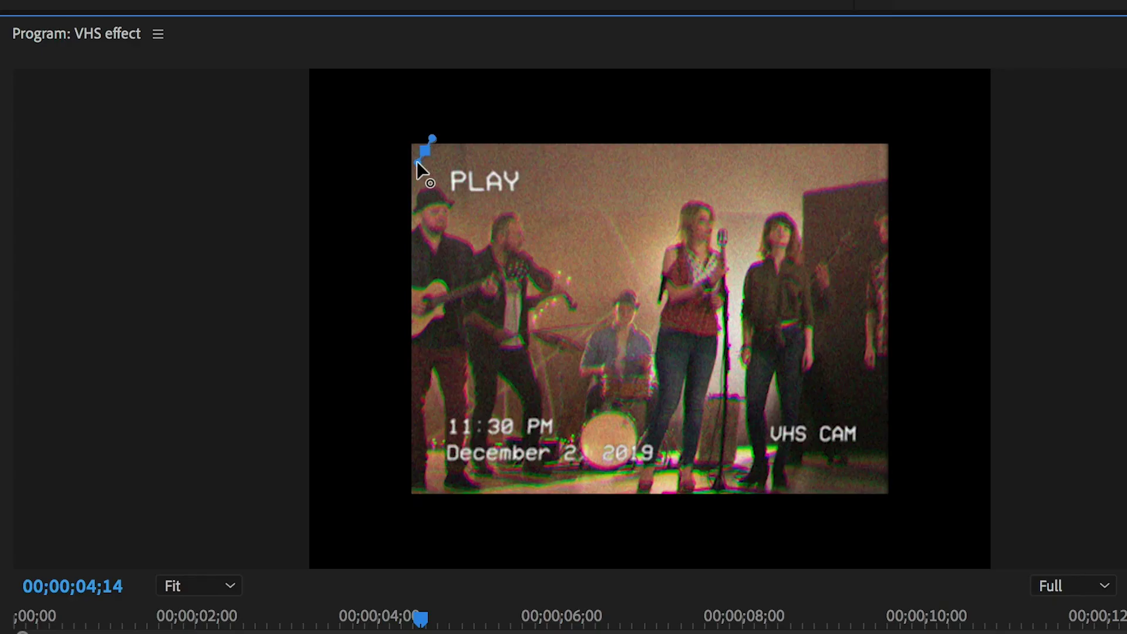
{"action": "left_click", "coordinate": [428, 481]}
{"action": "left_click_drag", "start_coordinate": [429, 482], "coordinate": [441, 485]}
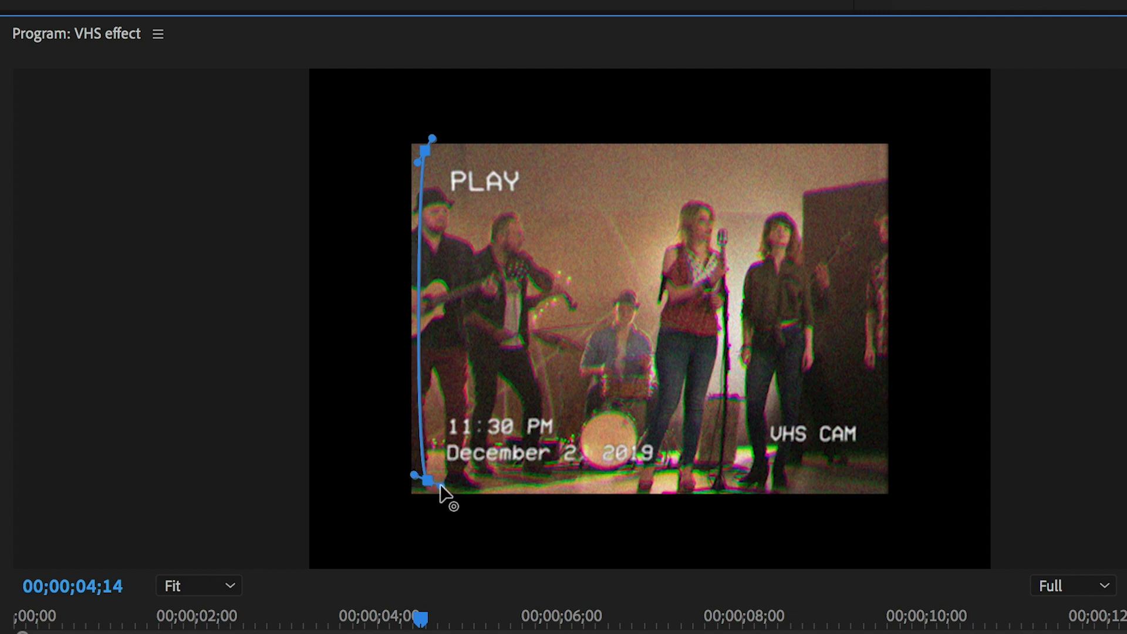
{"action": "left_click", "coordinate": [872, 478]}
{"action": "left_click_drag", "start_coordinate": [872, 479], "coordinate": [885, 462]}
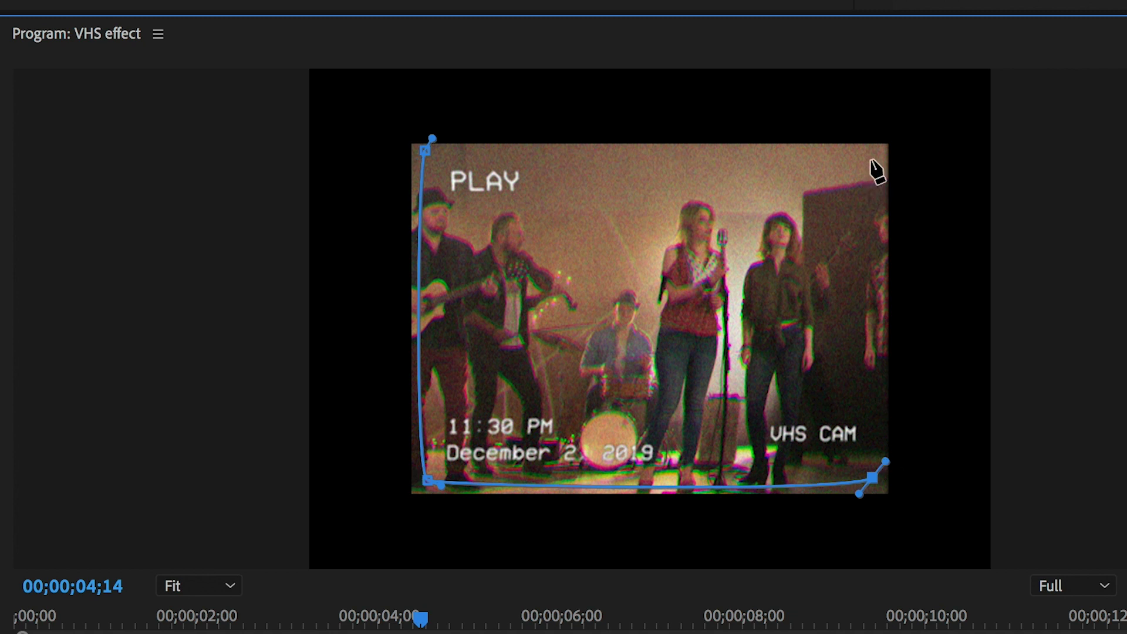
{"action": "mouse_move", "coordinate": [869, 160]}
{"action": "left_mouse_down"}
{"action": "mouse_move", "coordinate": [849, 138]}
{"action": "mouse_move", "coordinate": [866, 156]}
{"action": "left_mouse_up"}
{"action": "left_click", "coordinate": [427, 151]}
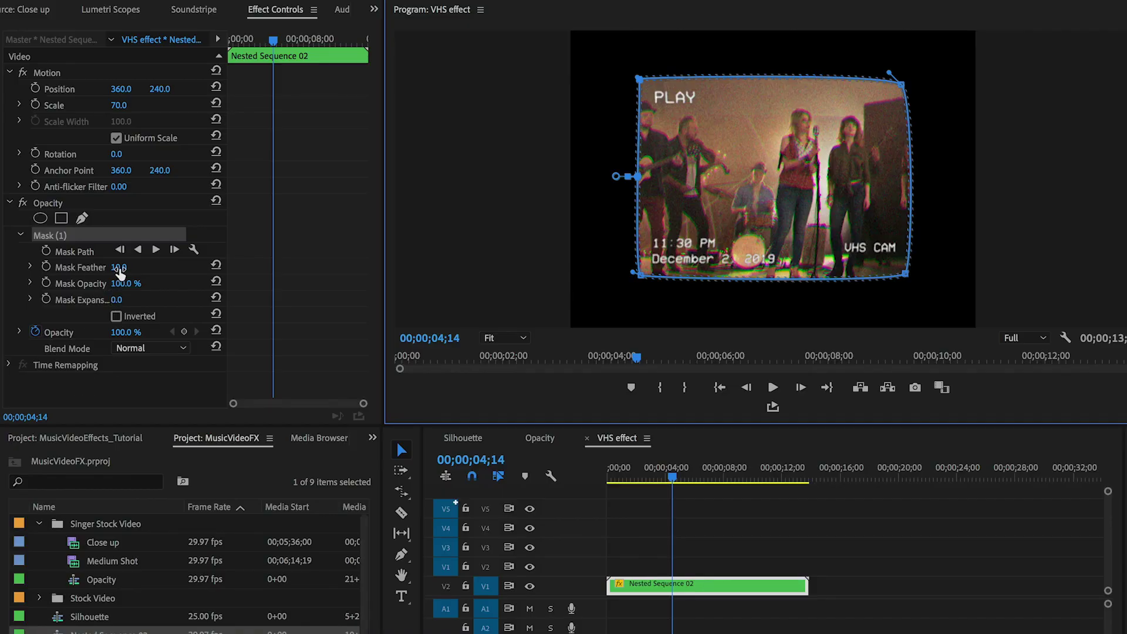
Set the Mask Feather to 30 and preview the softened edge
{"action": "left_click", "coordinate": [119, 267]}
{"action": "type", "text": "30"}
{"action": "key", "text": "Return"}
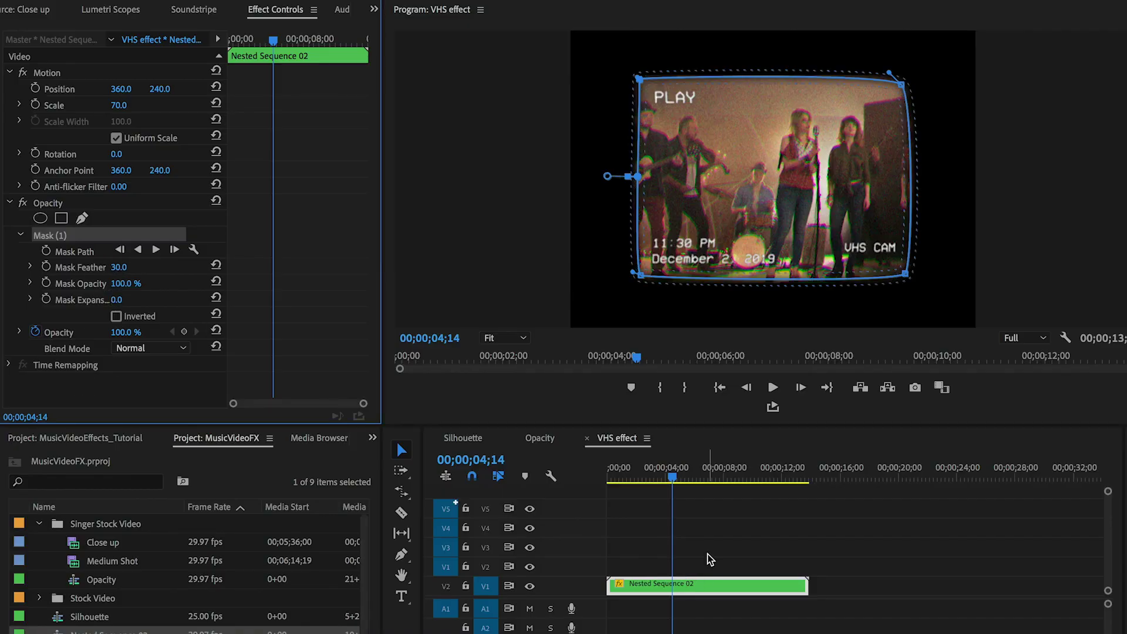
{"action": "left_click", "coordinate": [706, 558]}
{"action": "left_click", "coordinate": [697, 585]}
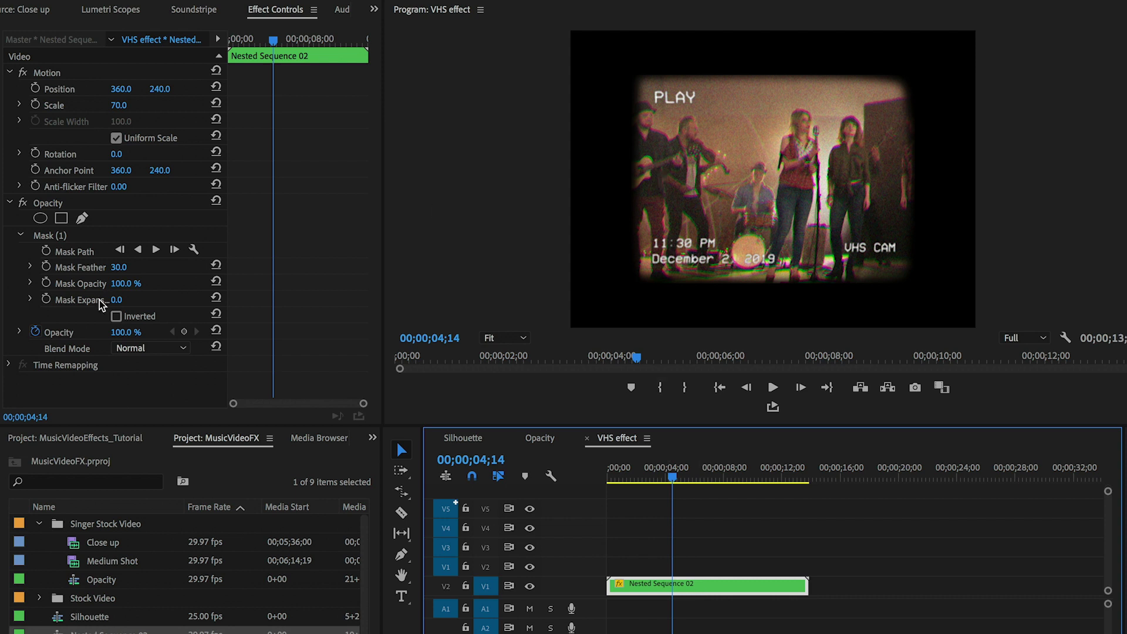
Round the mask's top-left, top-right and bottom-right corners into a TV-screen shape
{"action": "left_click", "coordinate": [61, 236]}
{"action": "left_click_drag", "start_coordinate": [639, 79], "coordinate": [641, 90]}
{"action": "left_click_drag", "start_coordinate": [905, 88], "coordinate": [903, 89]}
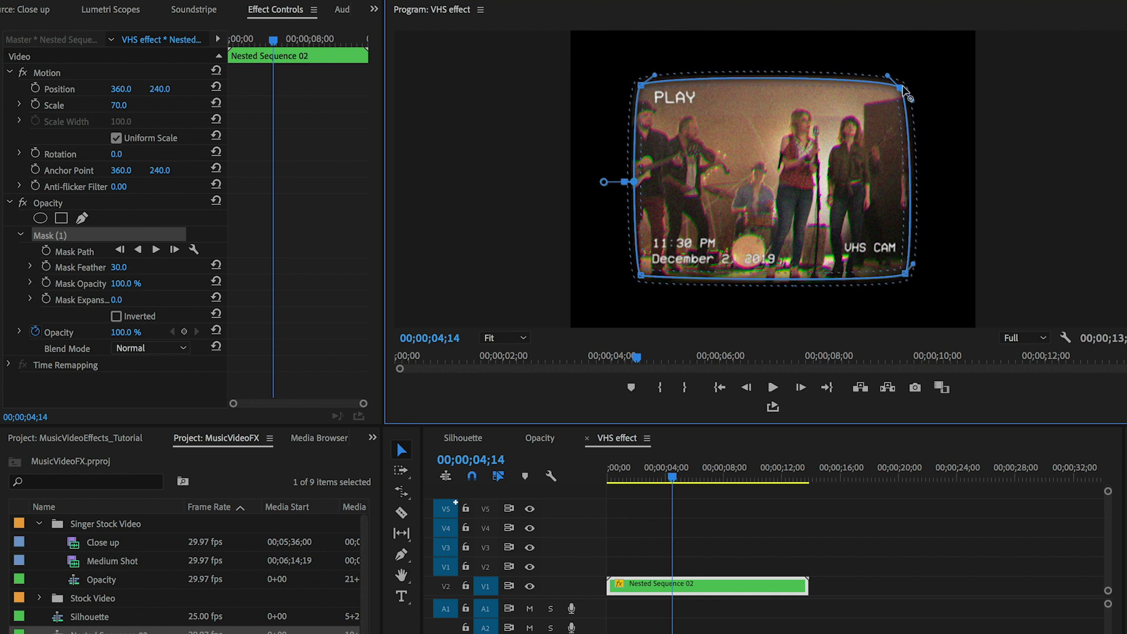
{"action": "left_click_drag", "start_coordinate": [905, 274], "coordinate": [901, 276]}
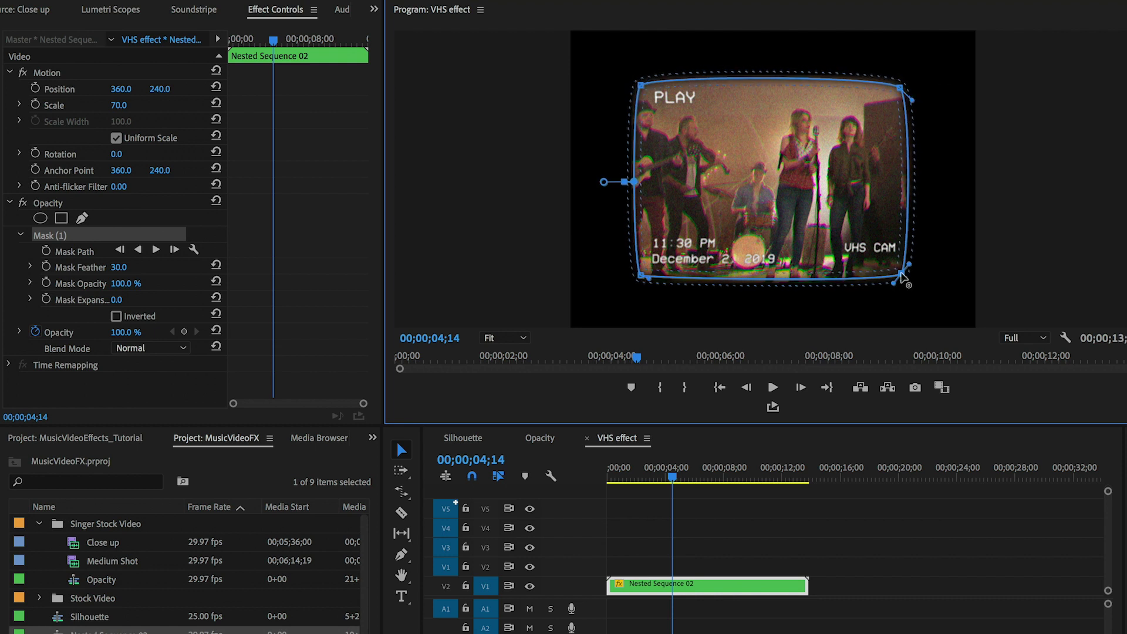
{"action": "left_click", "coordinate": [769, 547]}
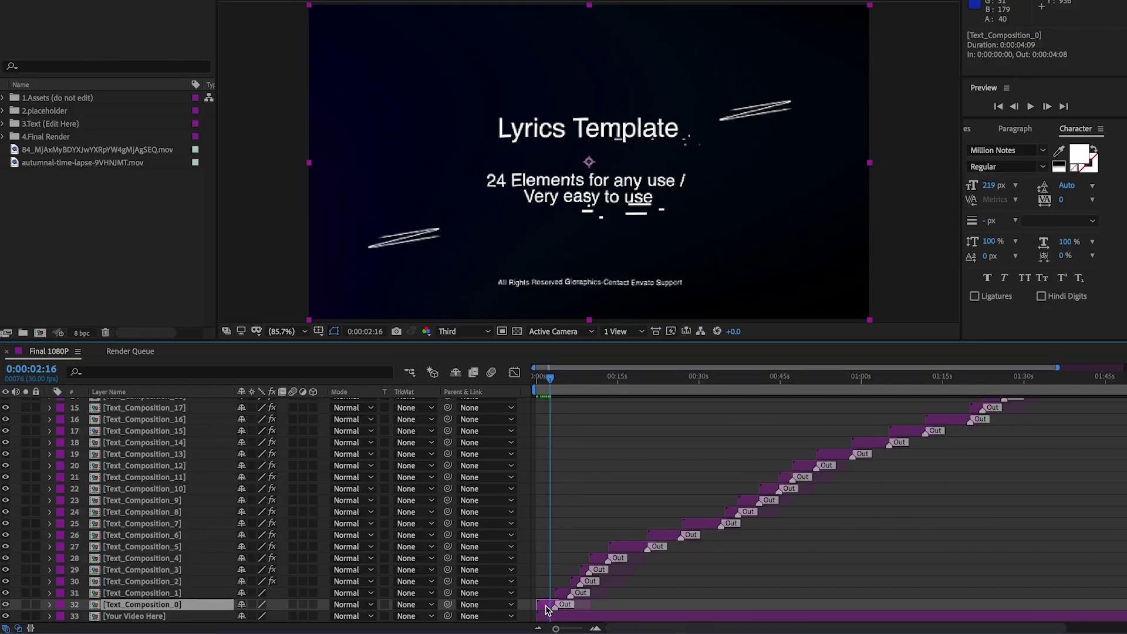
Hide the intro title layer 32 and preview the lyric template
{"action": "left_click", "coordinate": [5, 605]}
{"action": "key", "text": "space"}
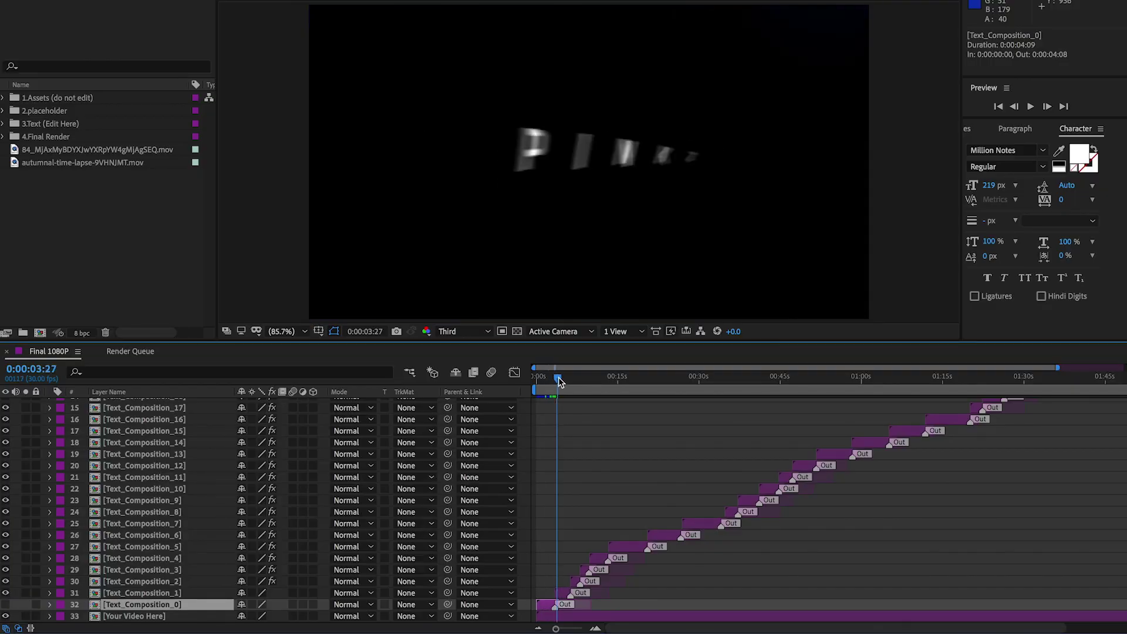
{"action": "left_click", "coordinate": [138, 592]}
Open Text_01 inside Text_Composition_1, select the pinkzebra layer, then play 'Never Let You Go'
{"action": "double_click", "coordinate": [97, 594]}
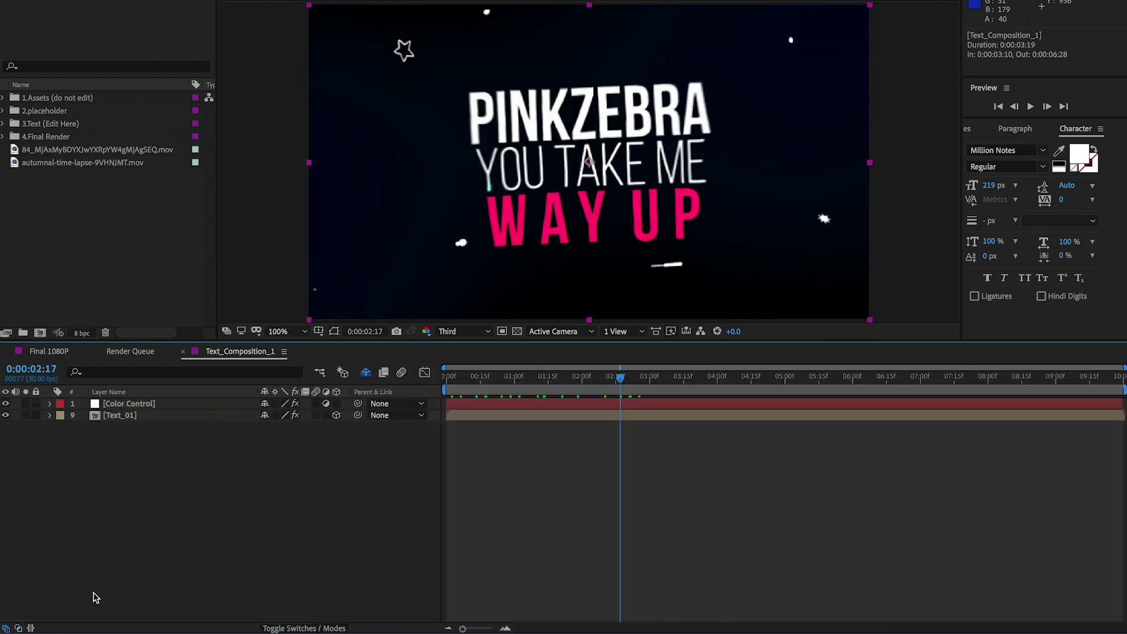
{"action": "double_click", "coordinate": [96, 415]}
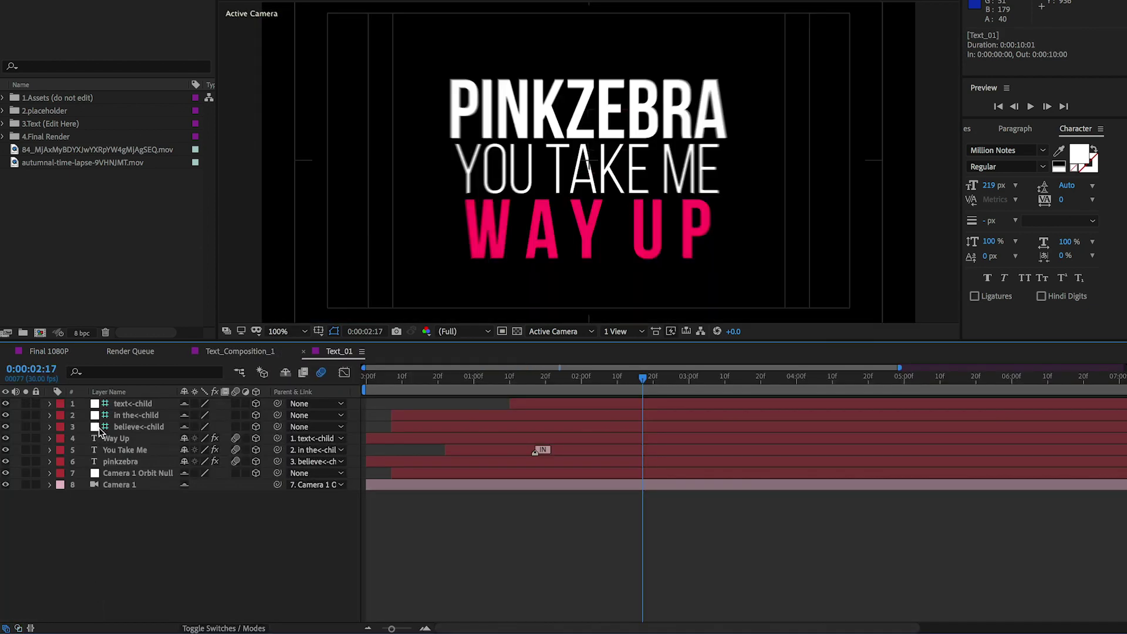
{"action": "left_click", "coordinate": [117, 462]}
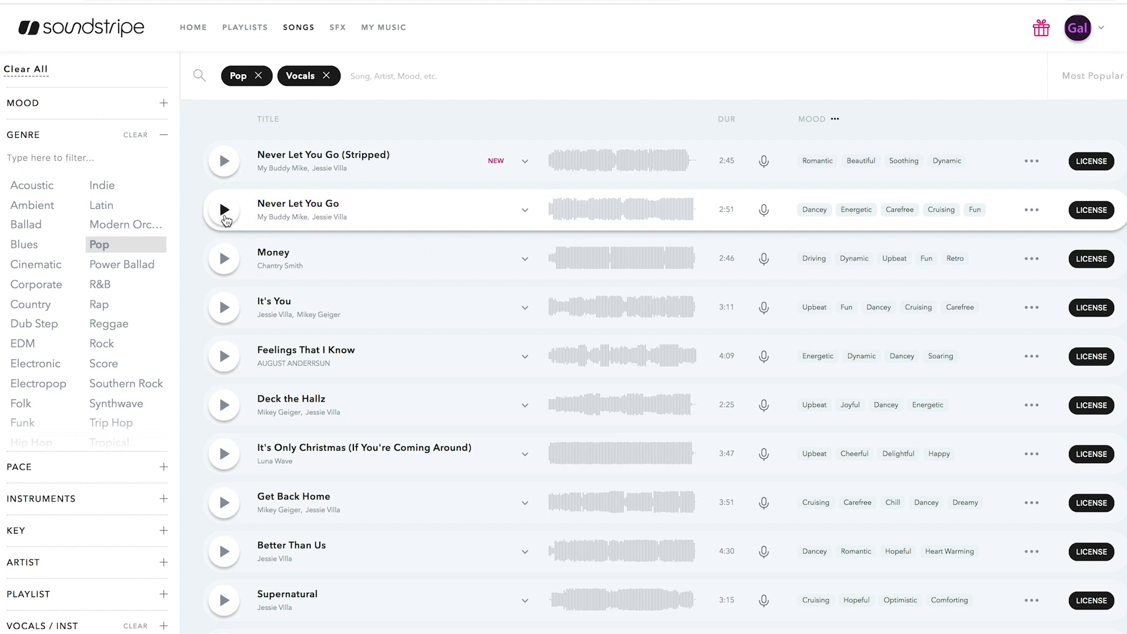
{"action": "left_click", "coordinate": [225, 213]}
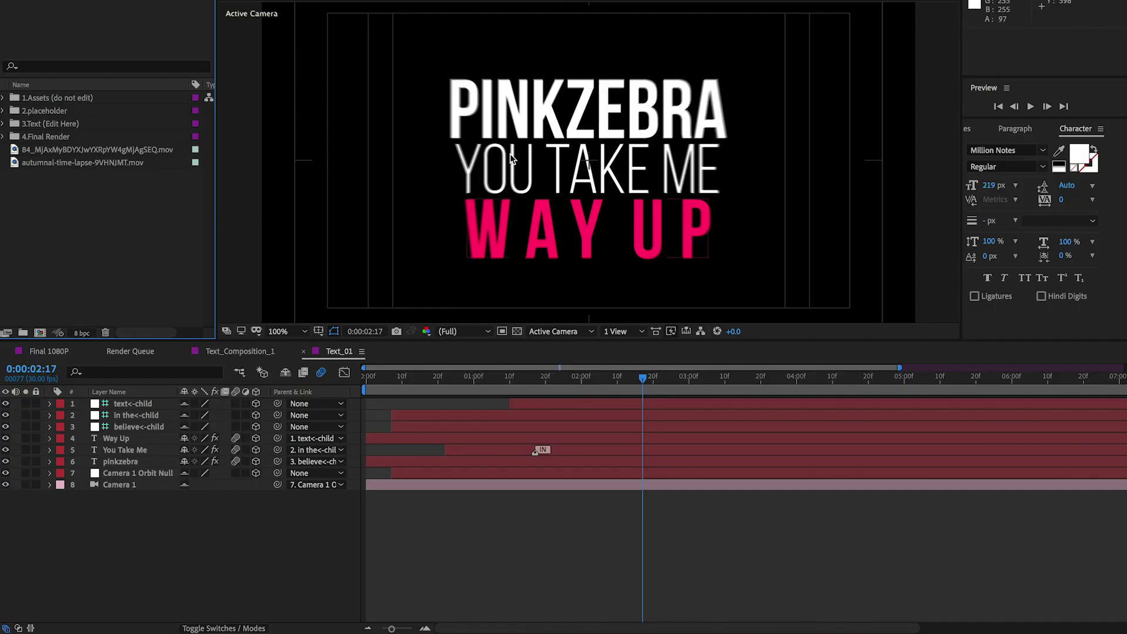
Retype the three lyric lines as 'Take Me Back', 'To the nights' and 'we felt'
{"action": "left_click", "coordinate": [503, 105]}
{"action": "double_click", "coordinate": [503, 106]}
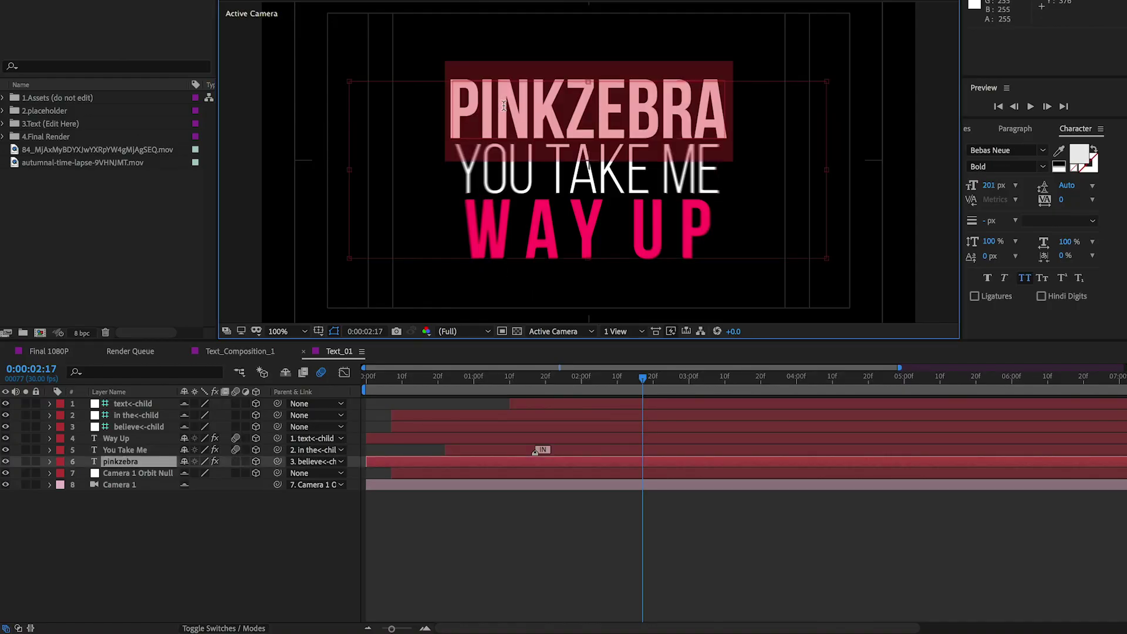
{"action": "type", "text": "Take Me Back"}
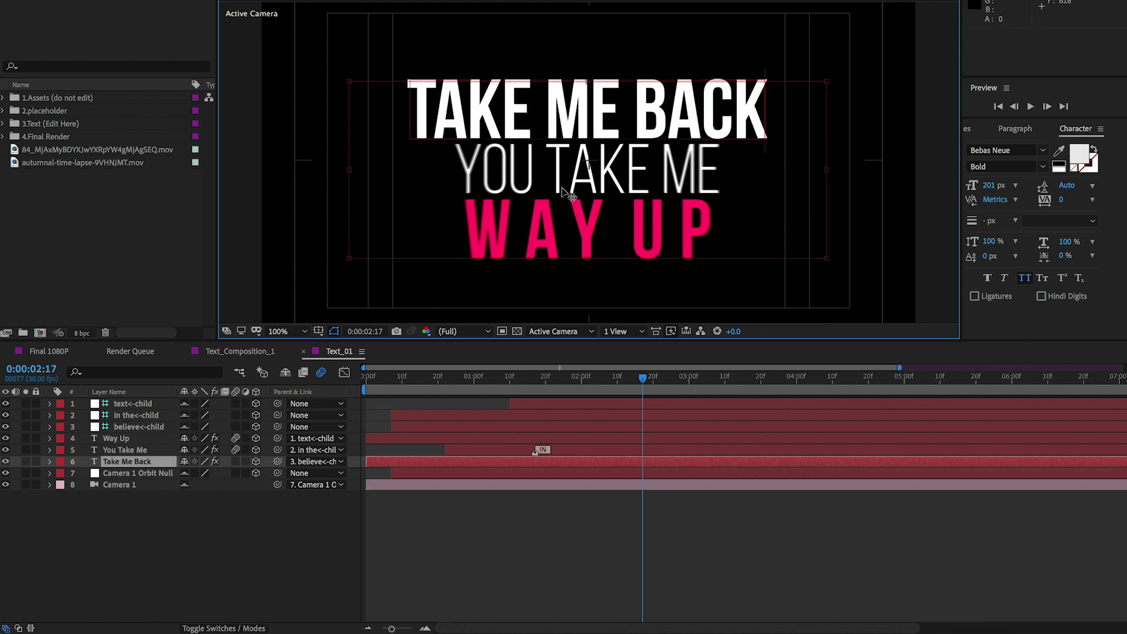
{"action": "double_click", "coordinate": [120, 449]}
{"action": "type", "text": "To the nights"}
{"action": "double_click", "coordinate": [116, 440]}
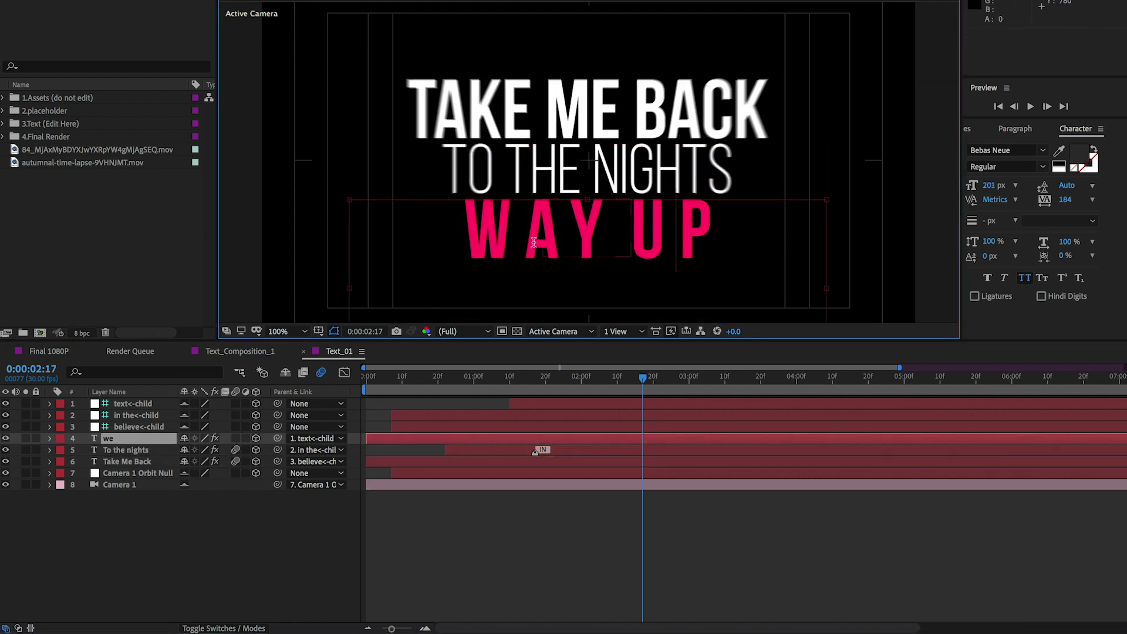
{"action": "type", "text": "we felt Alive"}
Set the 'we felt' lyric to Million Notes, turn off All Caps, and make it white
{"action": "double_click", "coordinate": [663, 234]}
{"action": "left_click", "coordinate": [1006, 150]}
{"action": "left_click", "coordinate": [997, 164]}
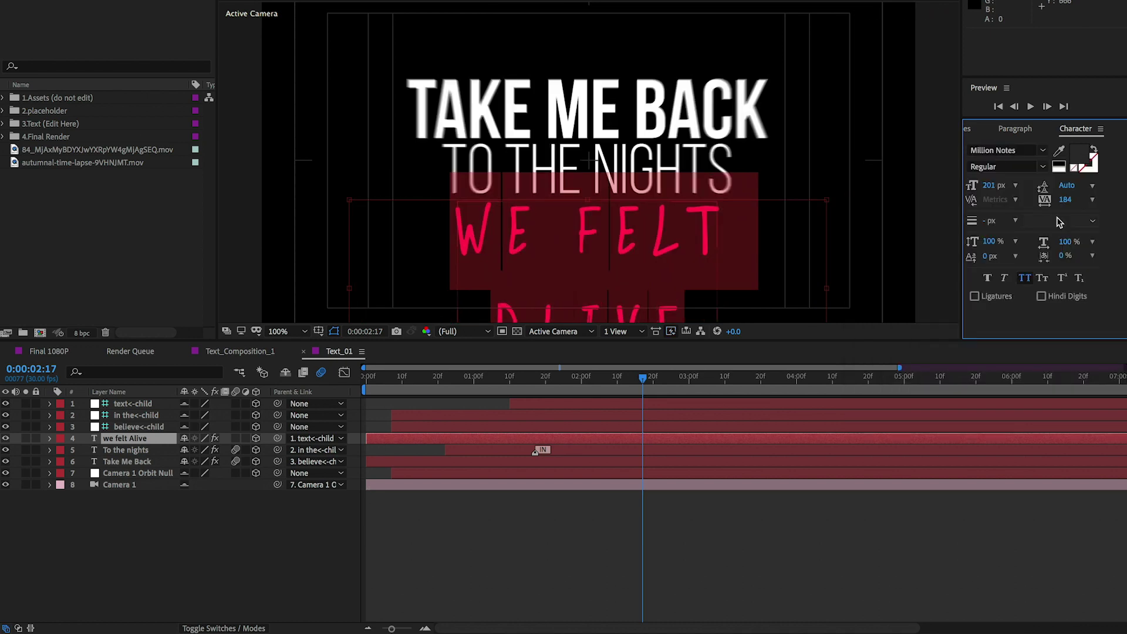
{"action": "left_click", "coordinate": [1024, 278]}
{"action": "key", "text": "Escape"}
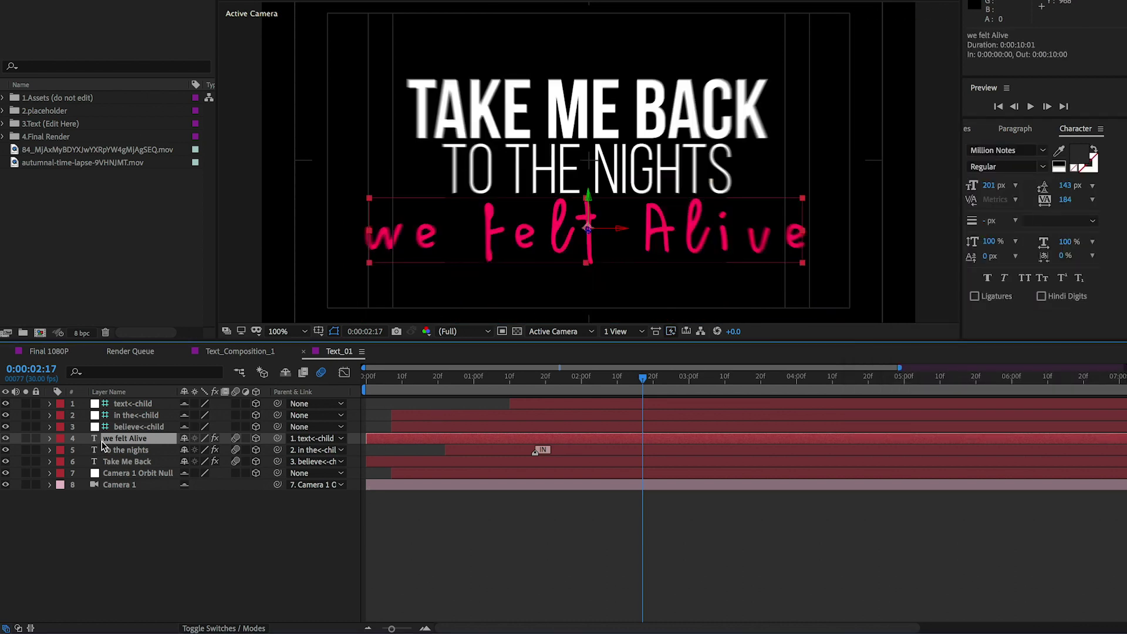
{"action": "key", "text": "e"}
{"action": "key", "text": "Delete"}
{"action": "left_click", "coordinate": [1079, 154]}
Apply the Million Notes font to the 'To the nights' and 'Take Me Back' layers
{"action": "left_click", "coordinate": [567, 136]}
{"action": "double_click", "coordinate": [125, 449]}
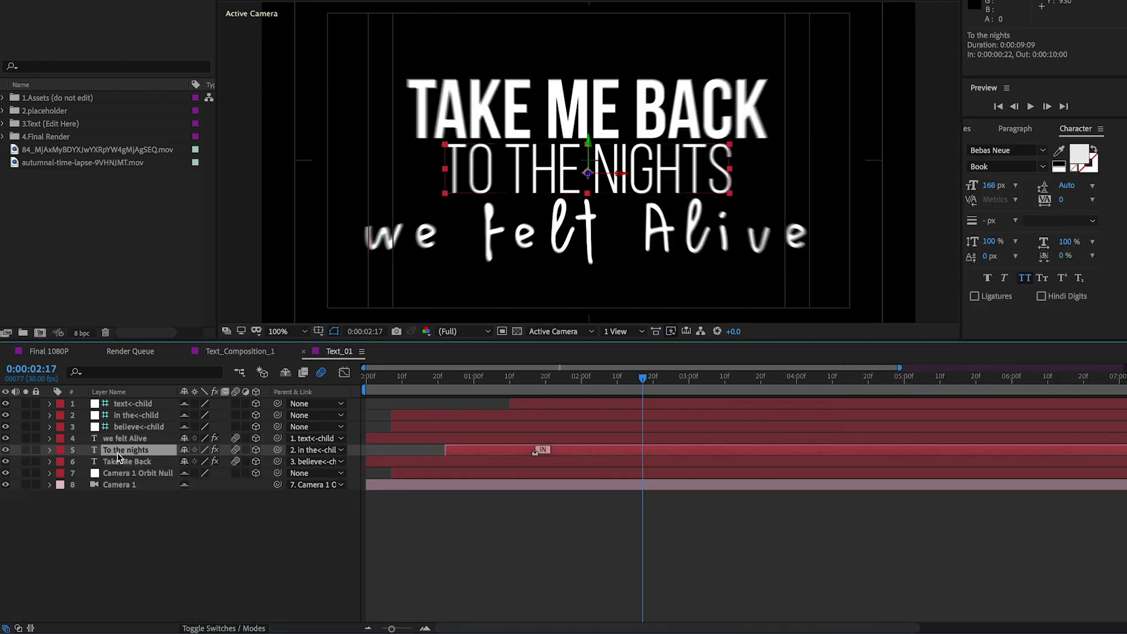
{"action": "left_click", "coordinate": [1006, 150]}
{"action": "left_click", "coordinate": [916, 193]}
{"action": "left_click", "coordinate": [1024, 277]}
{"action": "double_click", "coordinate": [125, 462]}
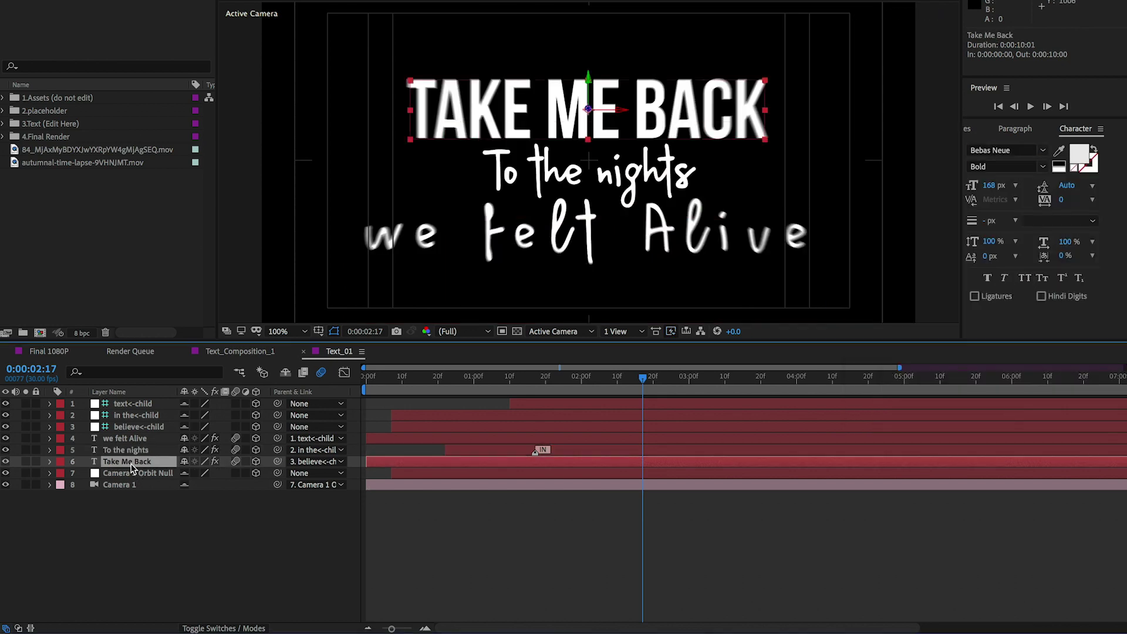
{"action": "left_click", "coordinate": [1007, 150]}
{"action": "left_click", "coordinate": [915, 192]}
{"action": "left_click", "coordinate": [1024, 277]}
Write 'Picking up the pieces on a summer night' in Million Notes, no caps, about 137 px
{"action": "key", "text": "Escape"}
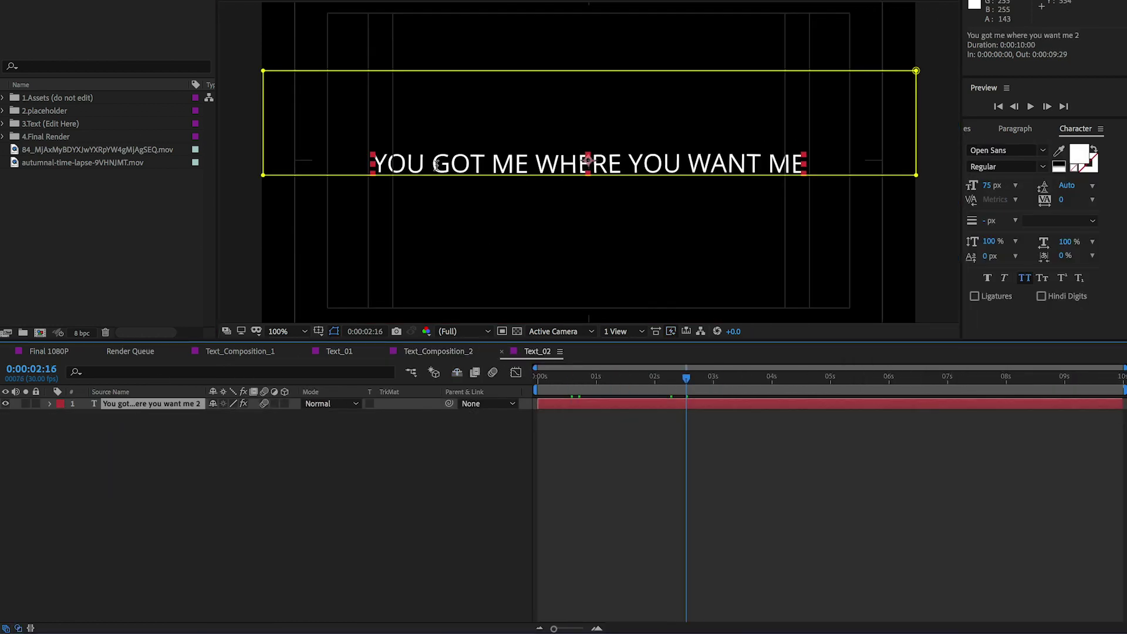
{"action": "type", "text": "Picking up the pieces on a summer night"}
{"action": "key", "text": "ctrl+a"}
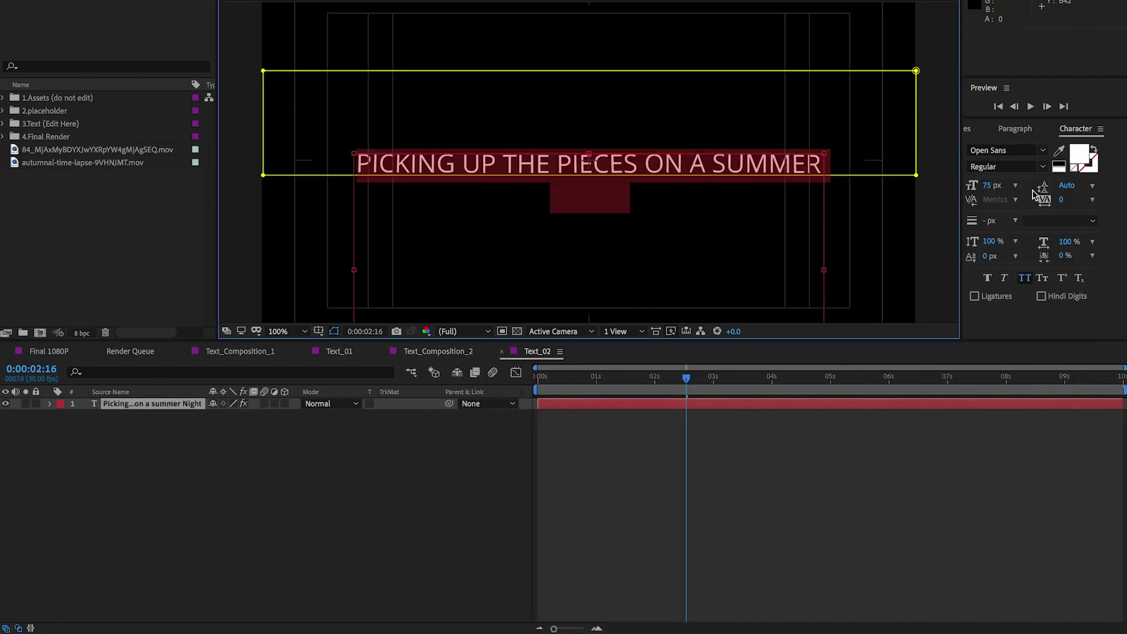
{"action": "left_click", "coordinate": [1007, 151]}
{"action": "left_click", "coordinate": [915, 192]}
{"action": "left_click", "coordinate": [1024, 278]}
{"action": "left_click_drag", "start_coordinate": [992, 185], "coordinate": [1041, 186]}
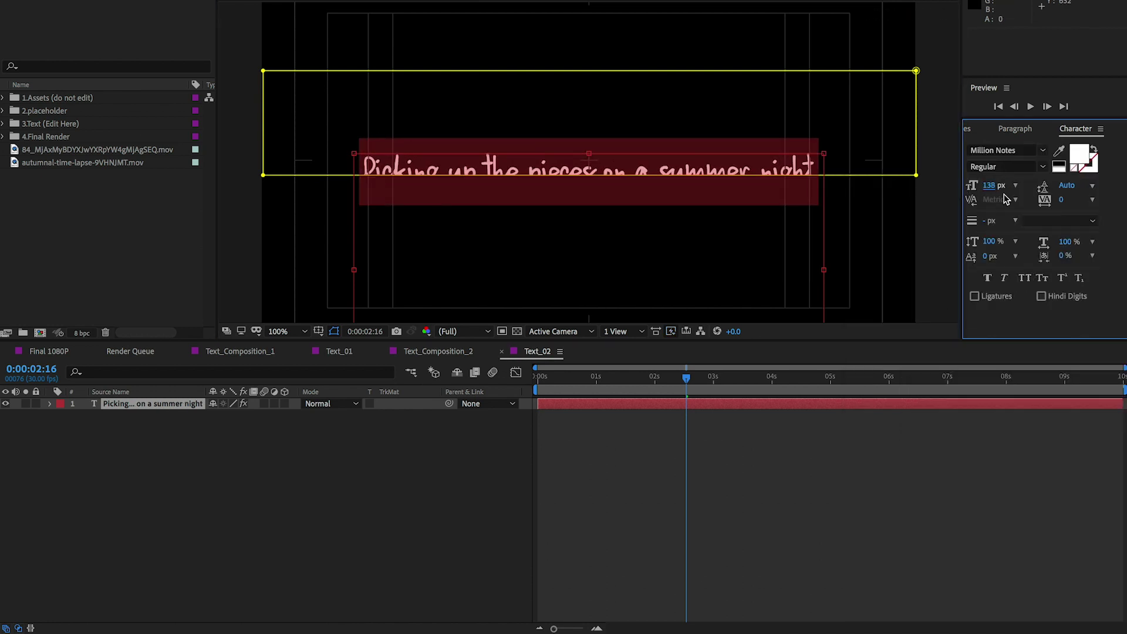
{"action": "key", "text": "Escape"}
Extend the reveal mask over the lyric and add both stock clips to Your Video Here
{"action": "left_click_drag", "start_coordinate": [263, 71], "coordinate": [263, 61]}
{"action": "left_click_drag", "start_coordinate": [263, 175], "coordinate": [263, 192]}
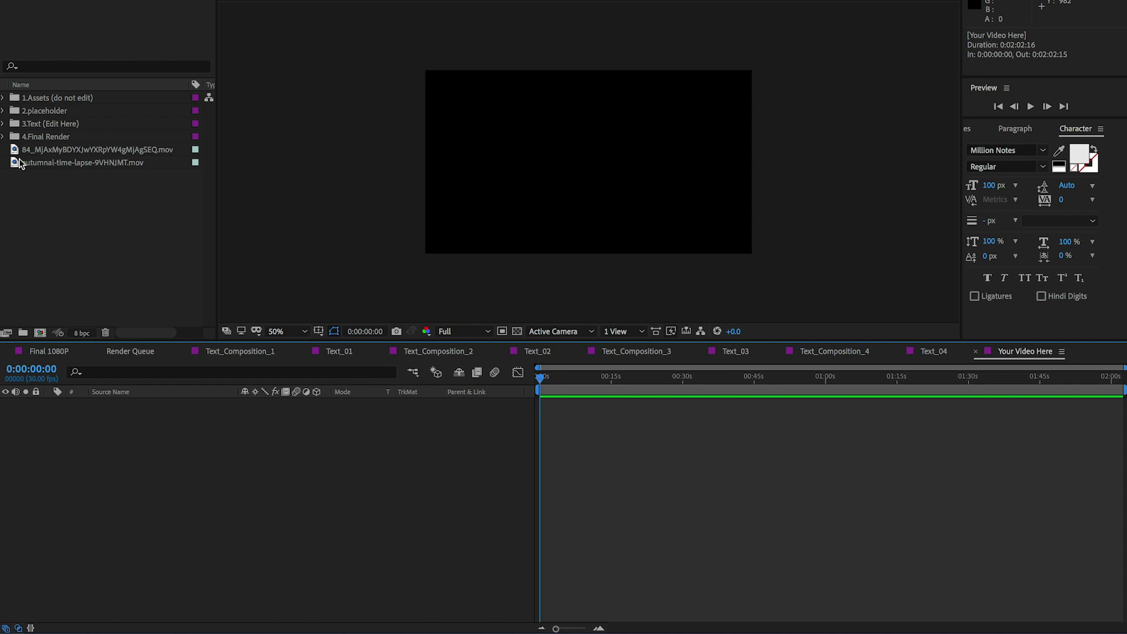
{"action": "left_click_drag", "start_coordinate": [19, 149], "coordinate": [59, 226]}
{"action": "left_click_drag", "start_coordinate": [125, 455], "coordinate": [124, 435]}
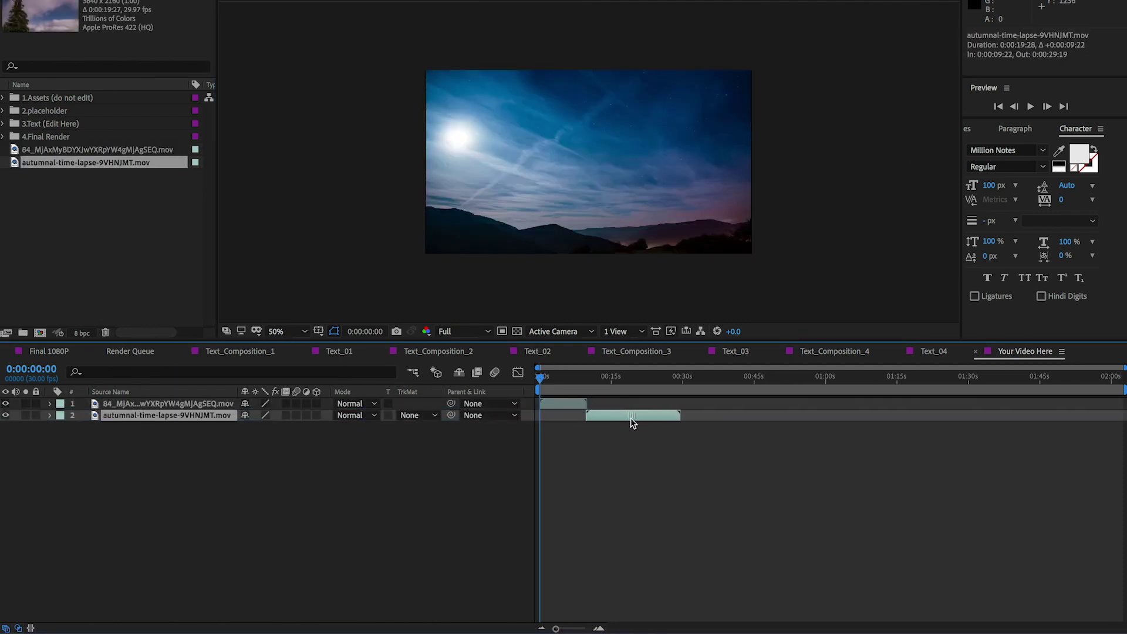
Scrub through Final 1080P to check the lyrics, collapse layer 29, and return to 0:00
{"action": "left_click", "coordinate": [49, 351]}
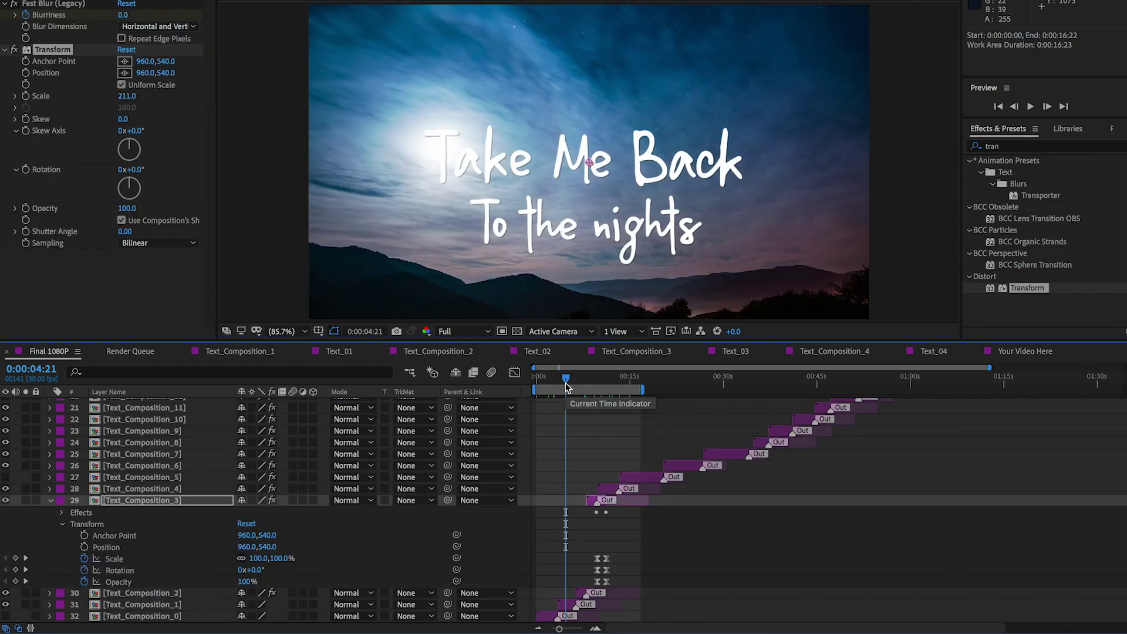
{"action": "left_click_drag", "start_coordinate": [565, 382], "coordinate": [581, 385]}
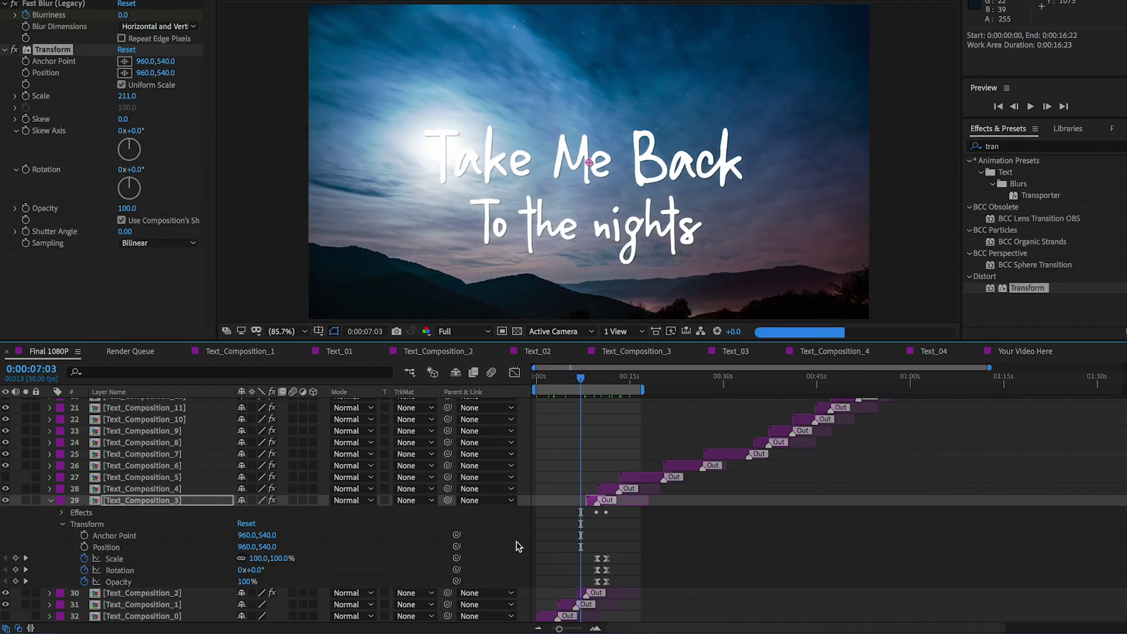
{"action": "left_click", "coordinate": [50, 500]}
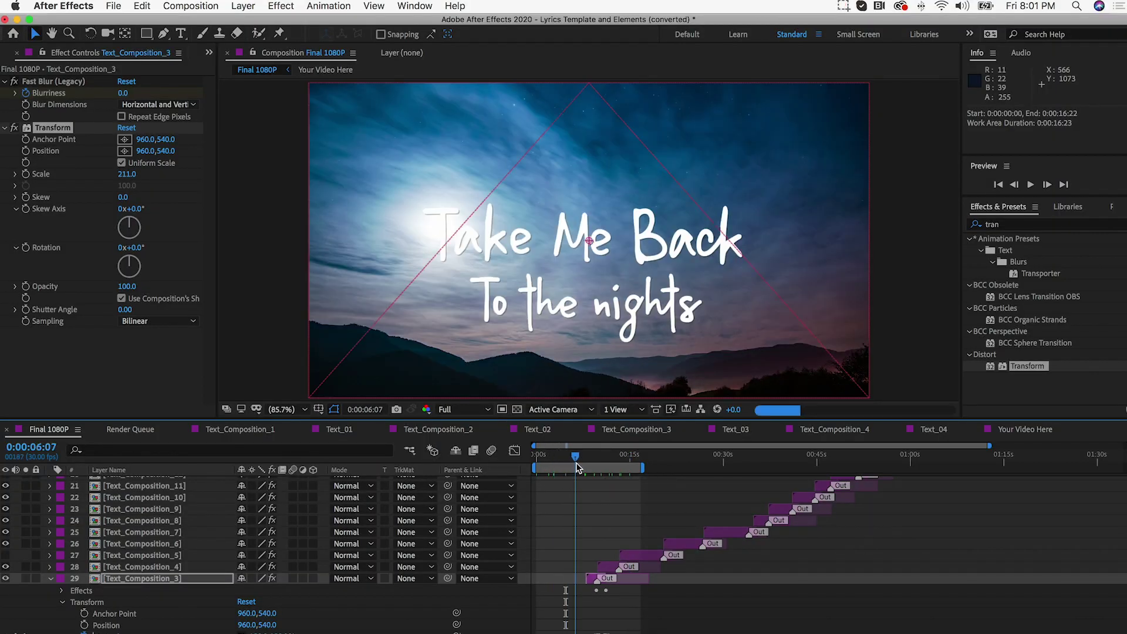
{"action": "left_click_drag", "start_coordinate": [575, 463], "coordinate": [580, 464]}
{"action": "left_click", "coordinate": [51, 580]}
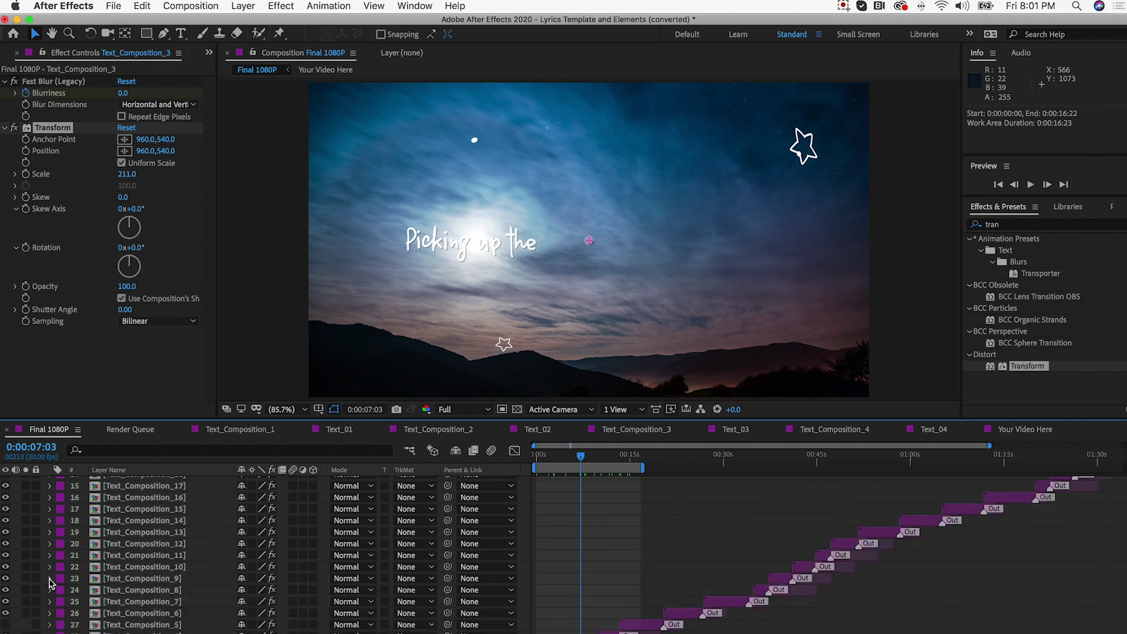
{"action": "left_click_drag", "start_coordinate": [588, 457], "coordinate": [519, 453]}
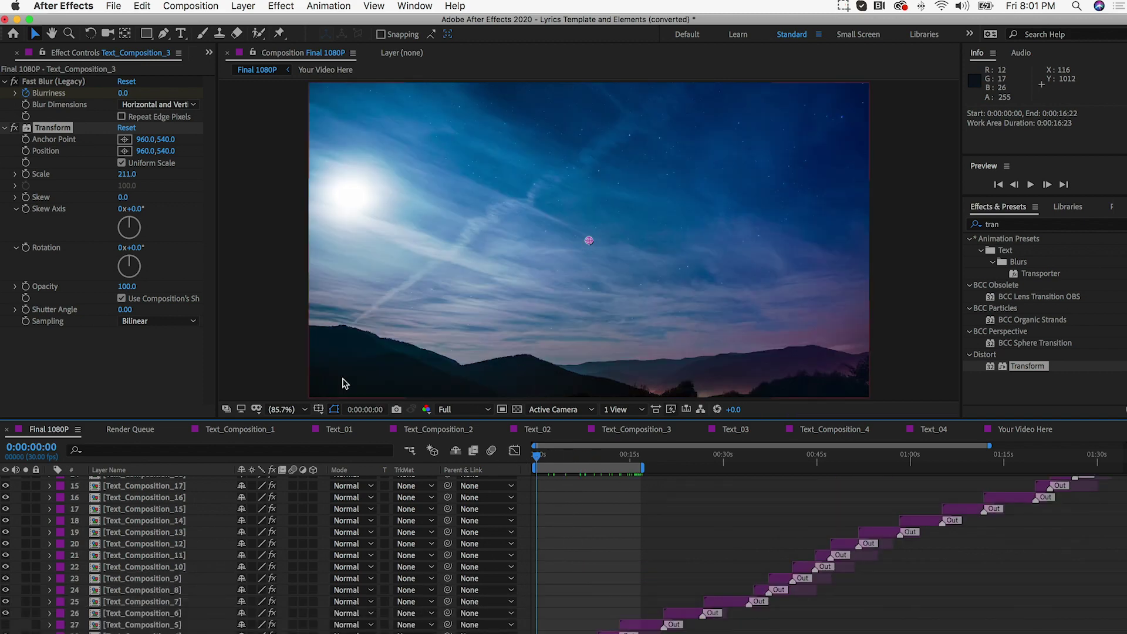
Queue Final 1080P for rendering, set its output to the 02 Media folder, and render
{"action": "left_click", "coordinate": [111, 5]}
{"action": "mouse_move", "coordinate": [143, 215]}
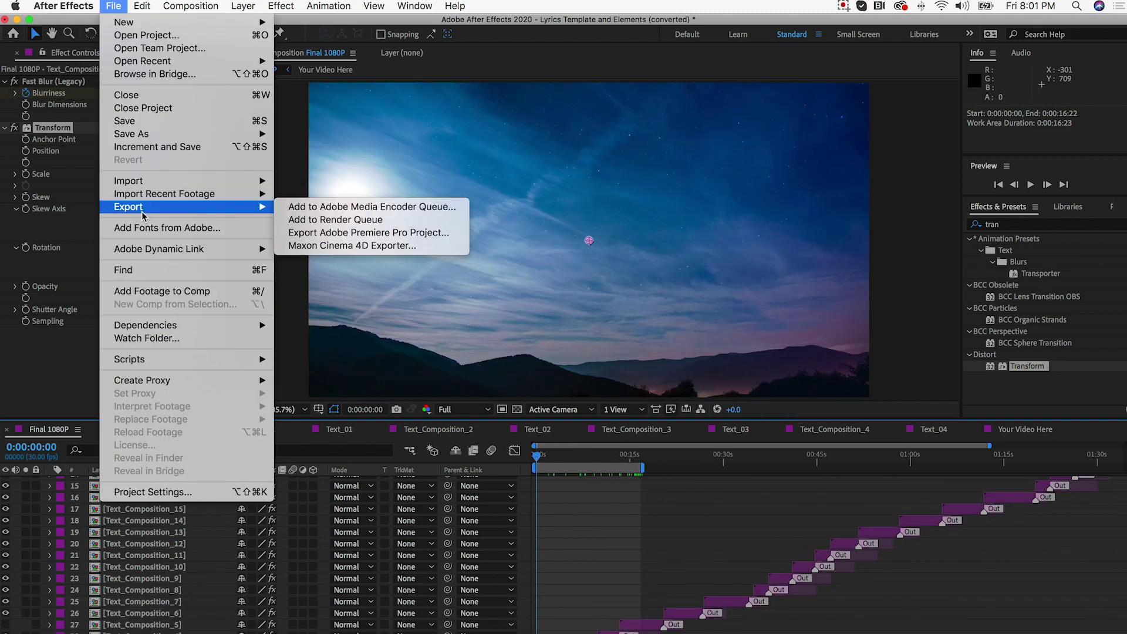
{"action": "left_click", "coordinate": [353, 221]}
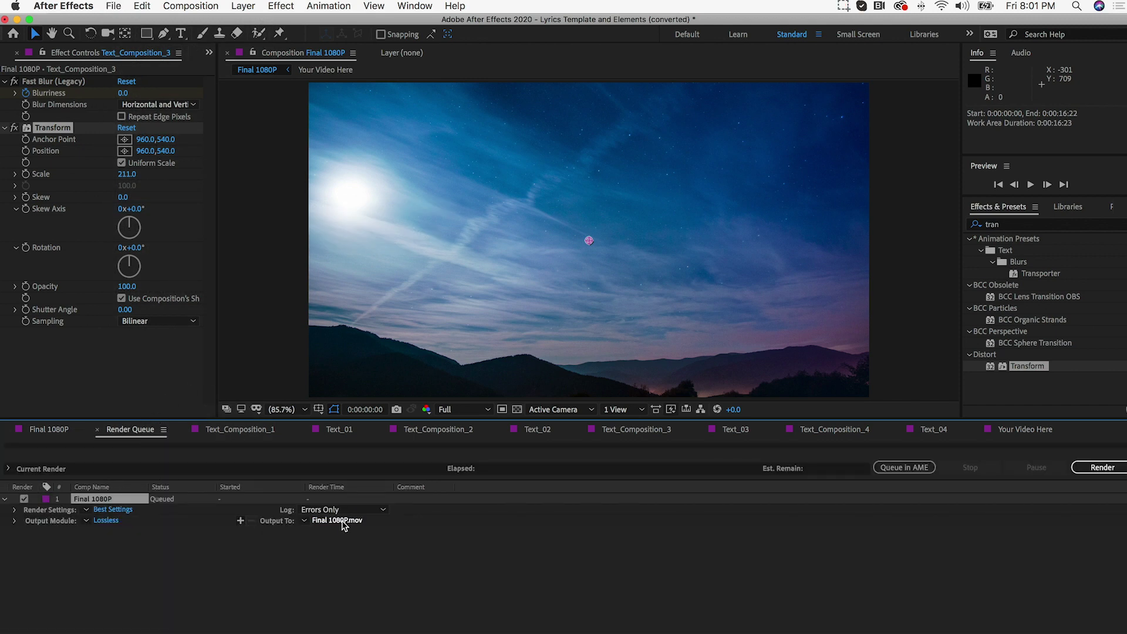
{"action": "left_click", "coordinate": [338, 521]}
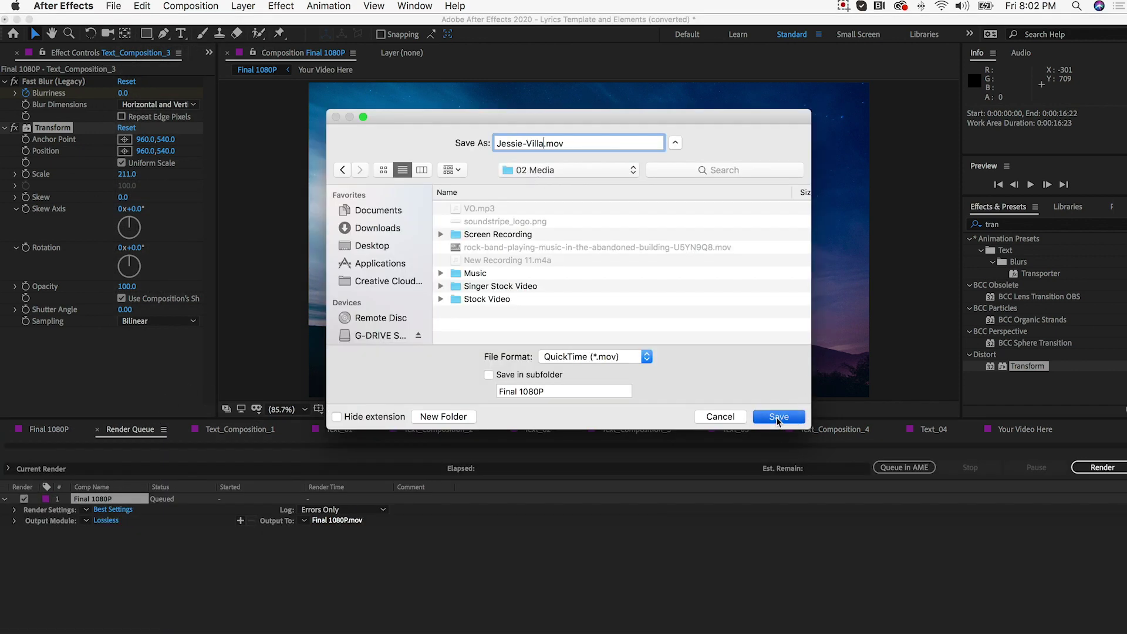
{"action": "left_click", "coordinate": [778, 417]}
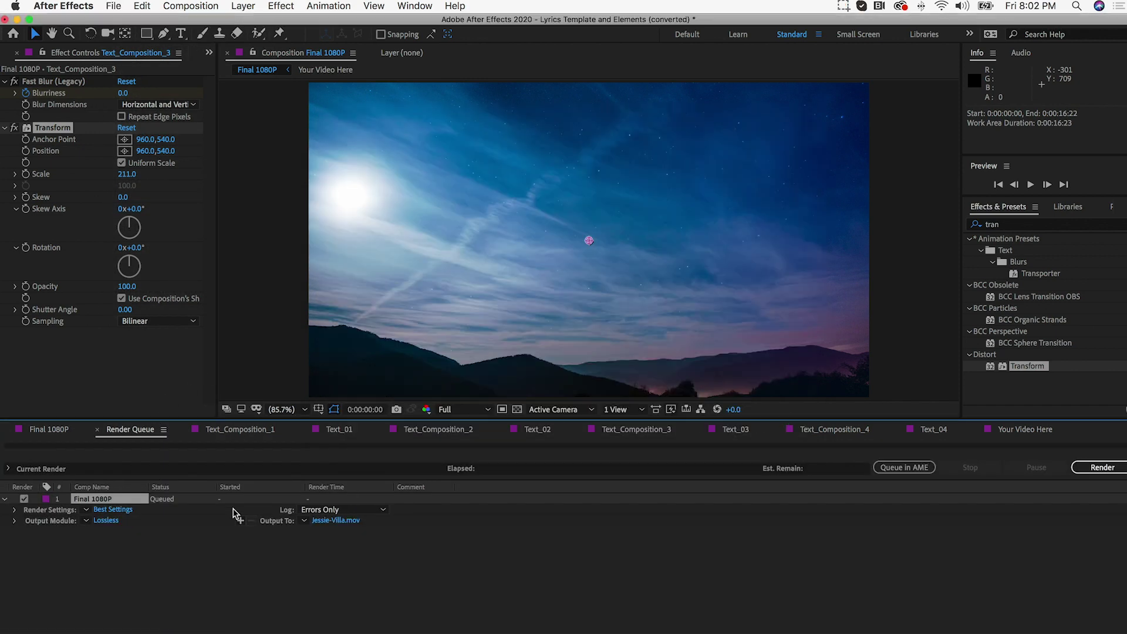
{"action": "left_click", "coordinate": [1095, 472]}
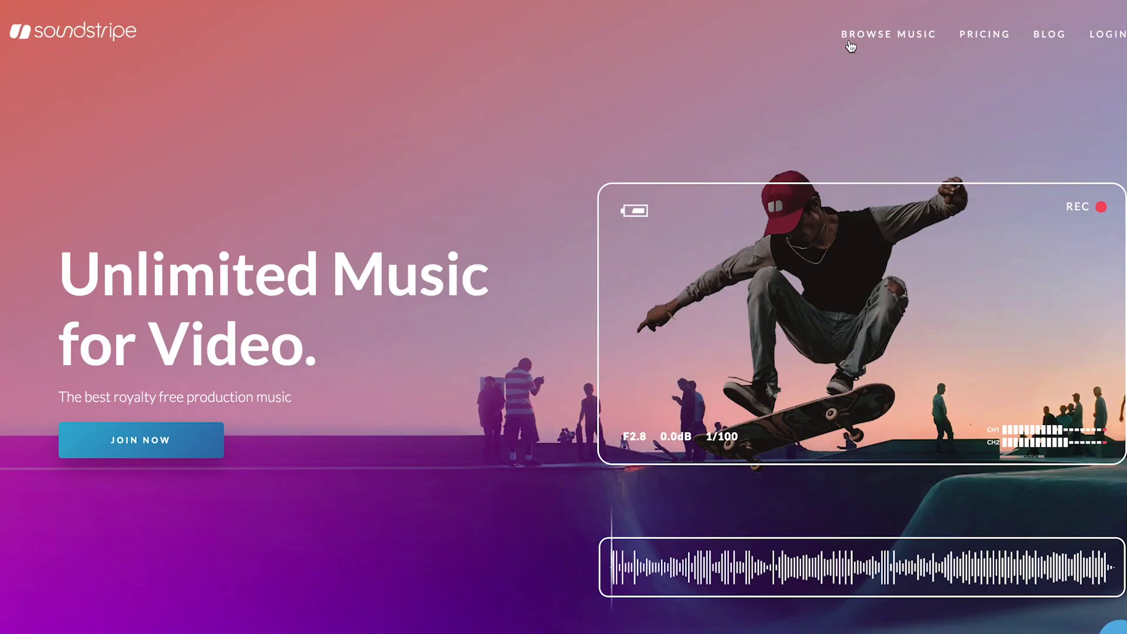
Go from Browse Music on the homepage to the SONGS catalogue page
{"action": "left_click", "coordinate": [850, 36]}
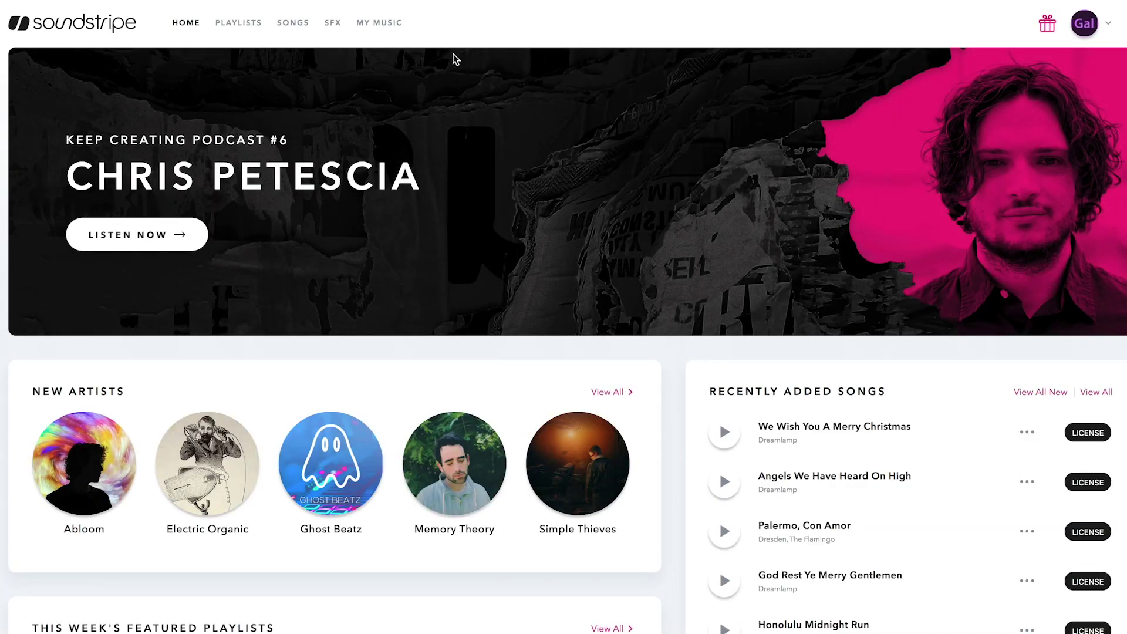
{"action": "left_click", "coordinate": [298, 24]}
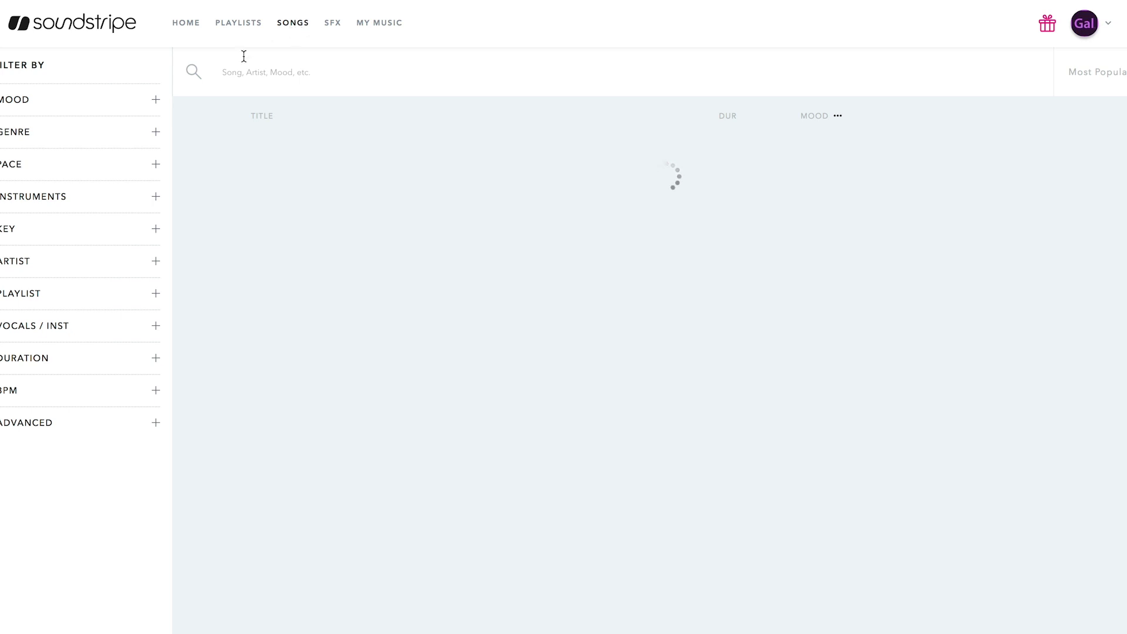